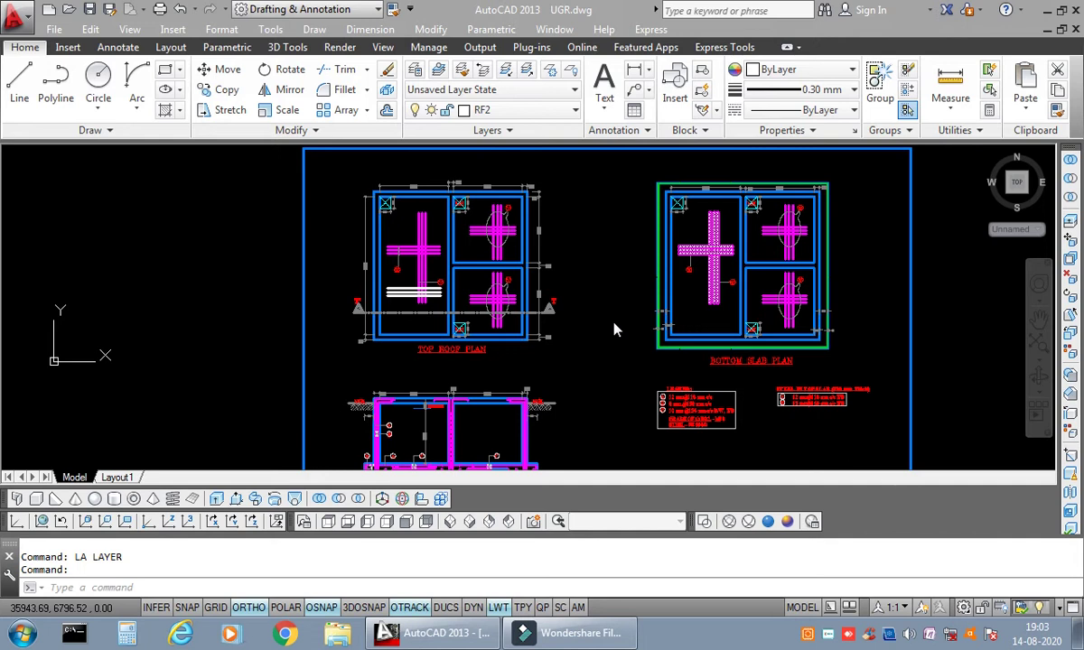
# Step: Erase the white bars from the top roof plan with a selection window
pyautogui.scroll(-1, 658, 310)
pyautogui.scroll(1, 597, 313)
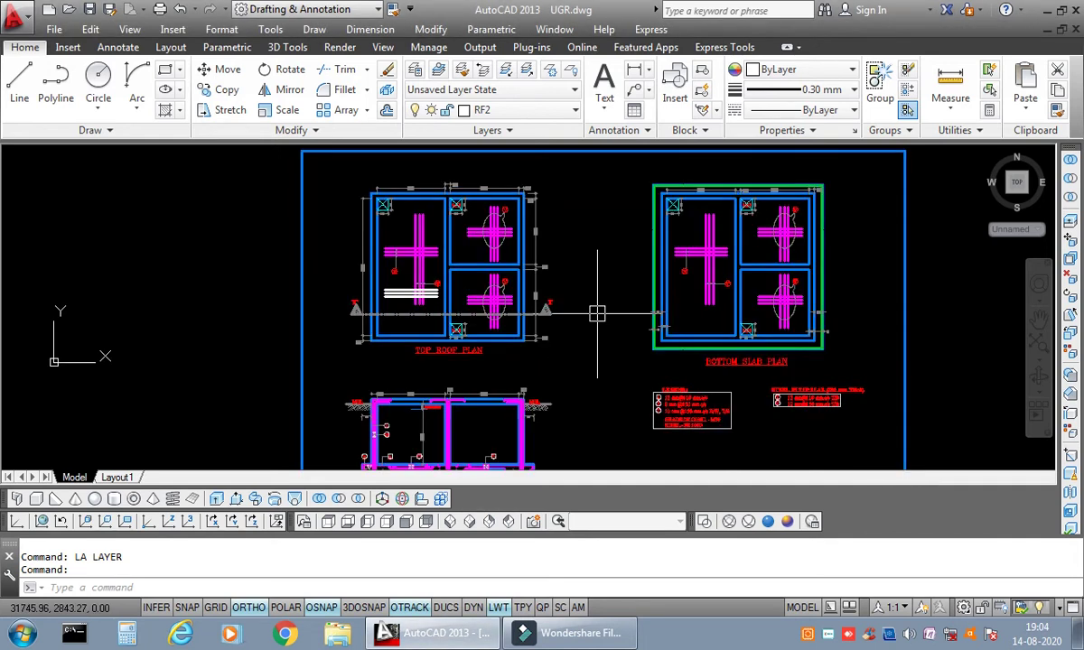
pyautogui.moveTo(605, 320); pyautogui.dragTo(579, 310, button='middle')
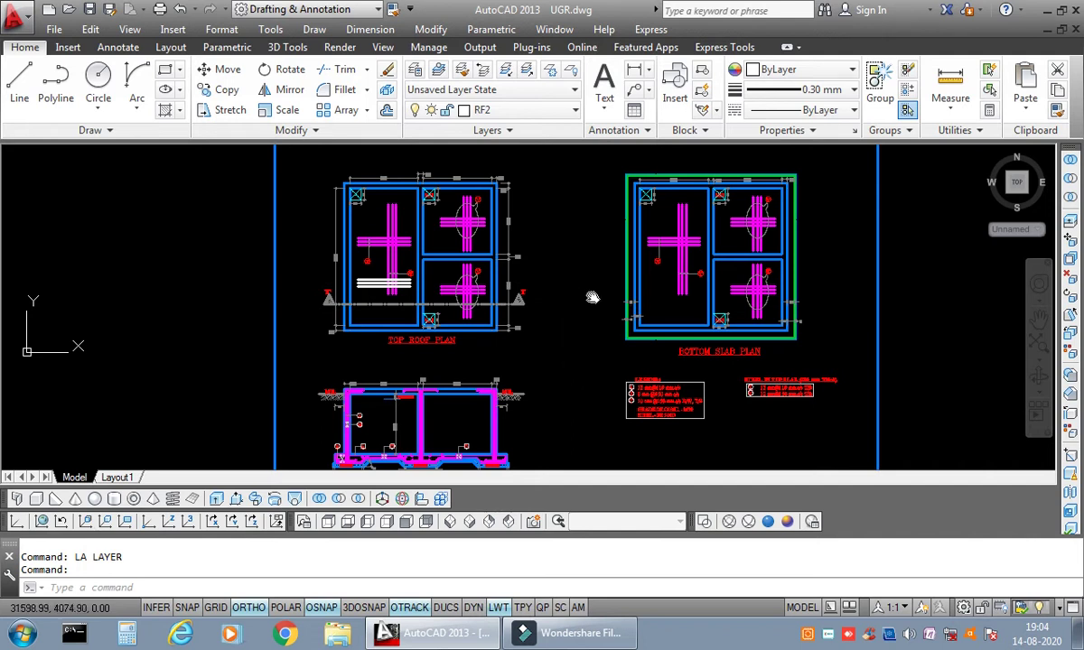
pyautogui.moveTo(570, 285); pyautogui.dragTo(598, 299, button='middle')
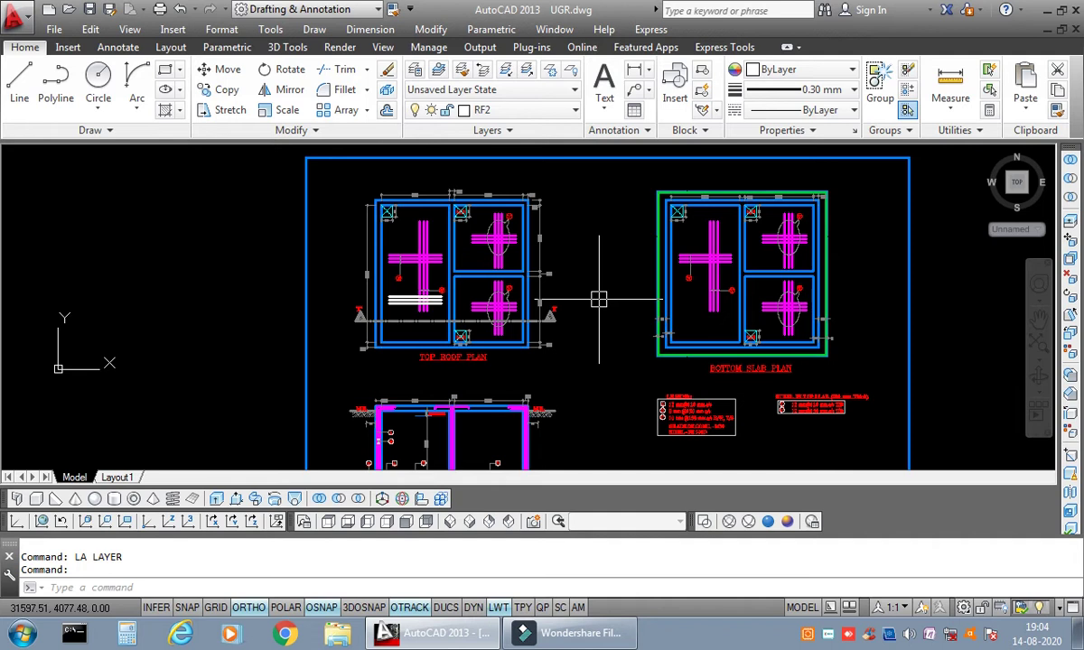
pyautogui.scroll(6, 392, 302)
pyautogui.click(420, 307)
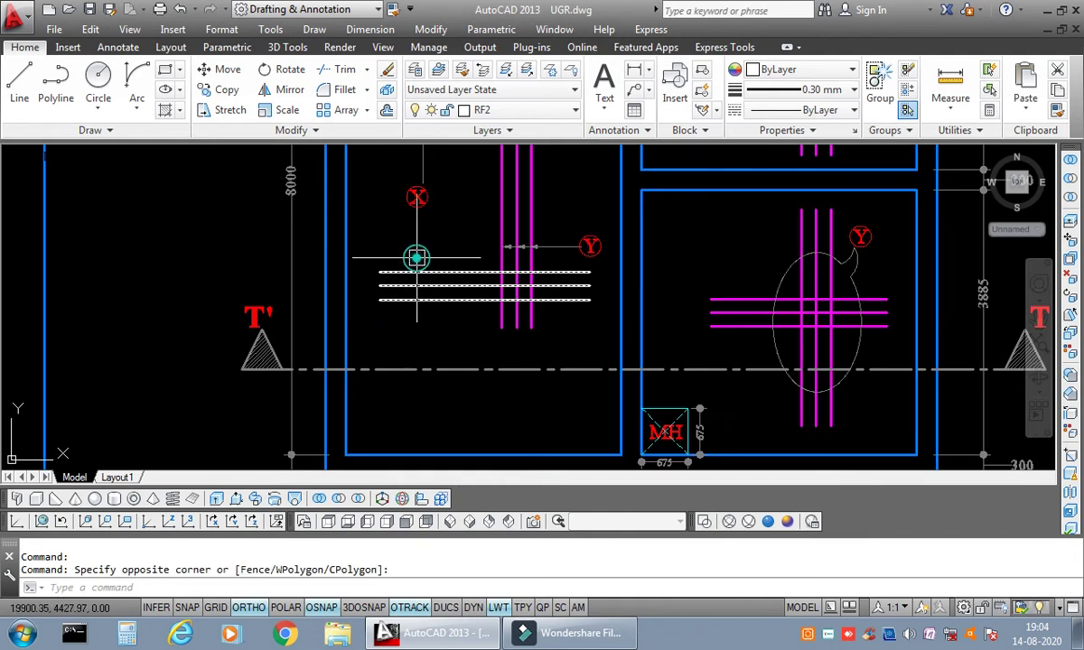
pyautogui.click(416, 258)
pyautogui.press('Delete')
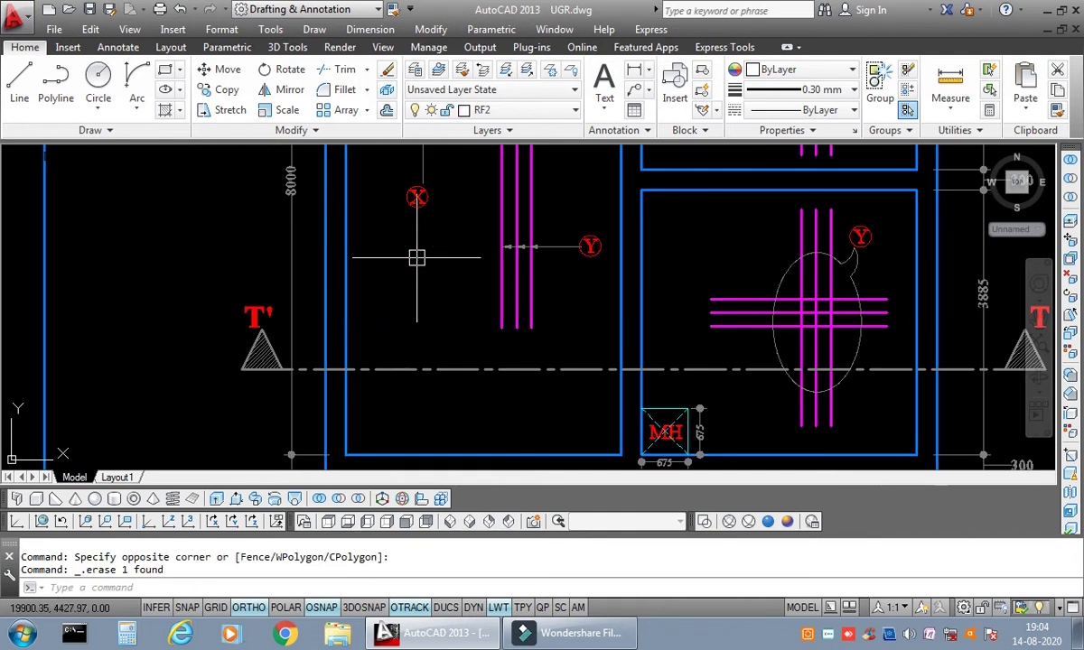
# Step: Make layer 0 the current layer
pyautogui.click(509, 110)
pyautogui.click(442, 135)
pyautogui.scroll(-5, 431, 302)
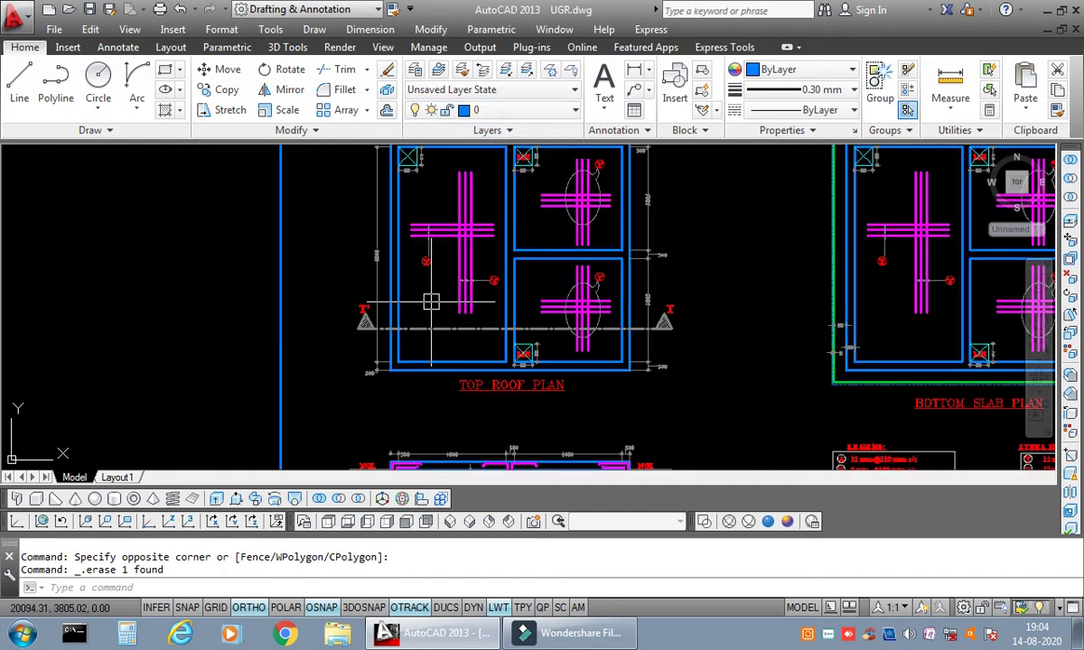
# Step: Purge all unused named items, including the RF2 layer, from the drawing
pyautogui.write('pu')
pyautogui.press('Return')
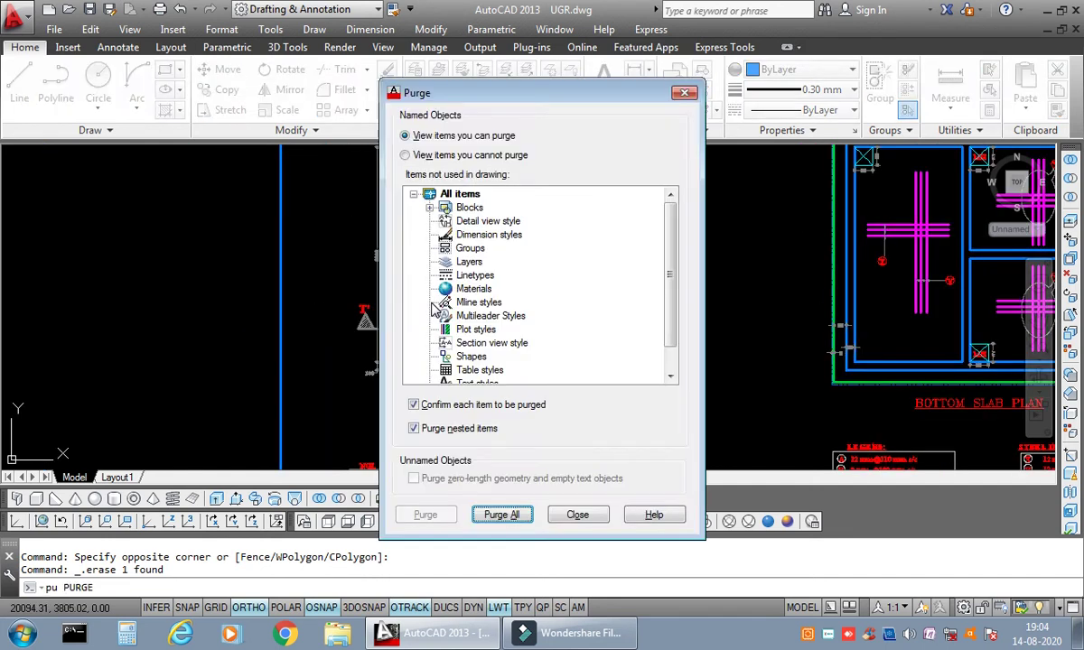
pyautogui.click(502, 515)
pyautogui.click(498, 346)
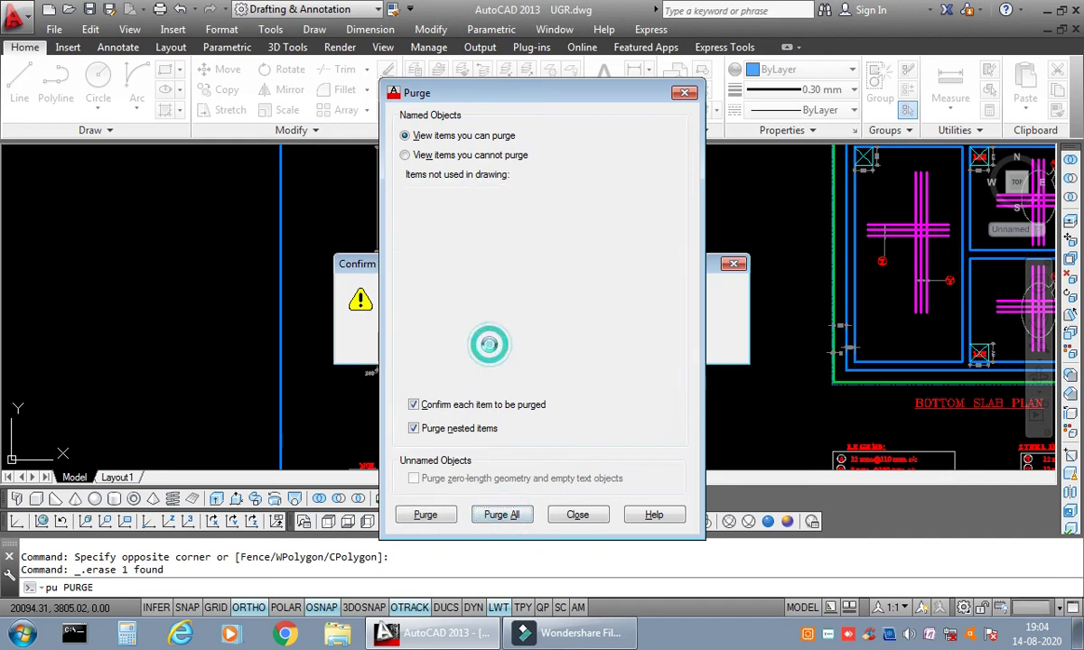
pyautogui.click(577, 514)
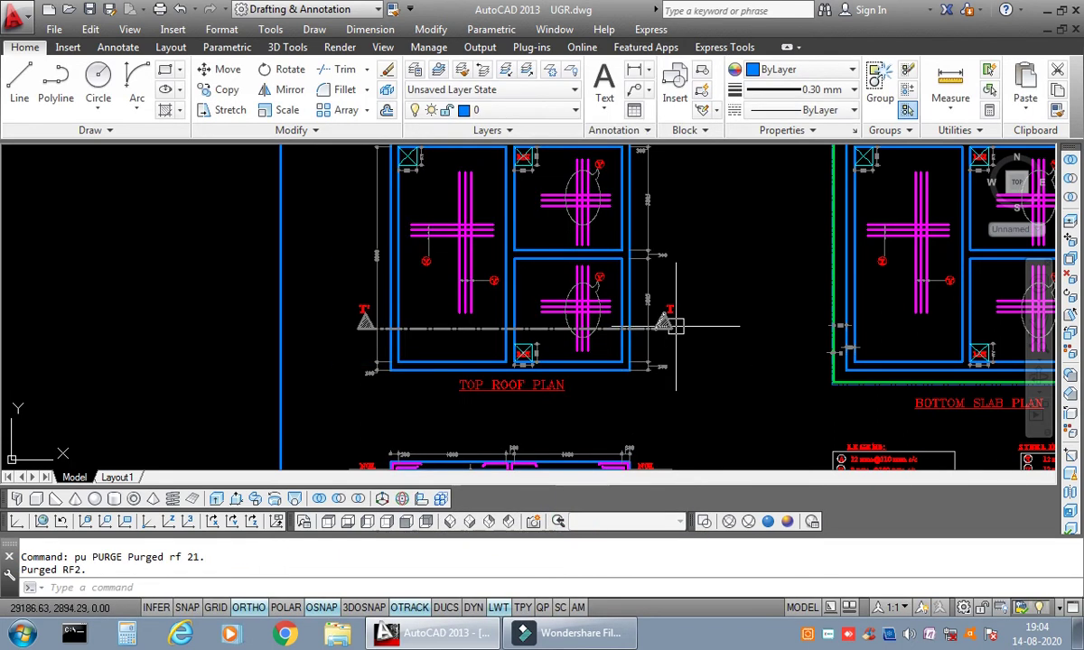
pyautogui.moveTo(707, 260); pyautogui.dragTo(732, 300, button='middle')
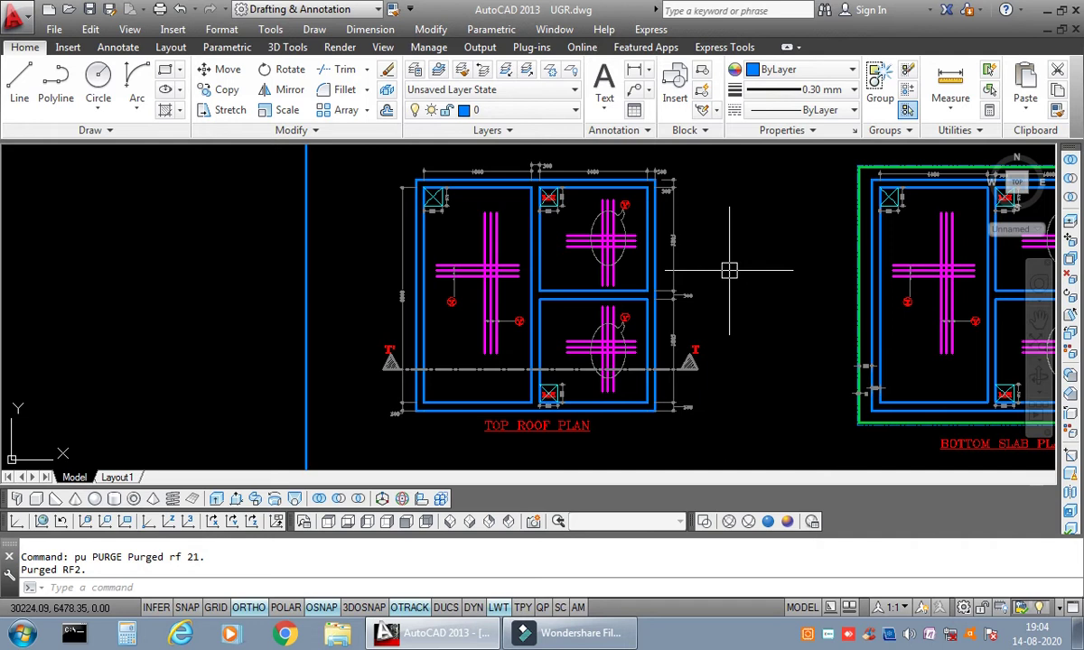
pyautogui.scroll(-3, 729, 270)
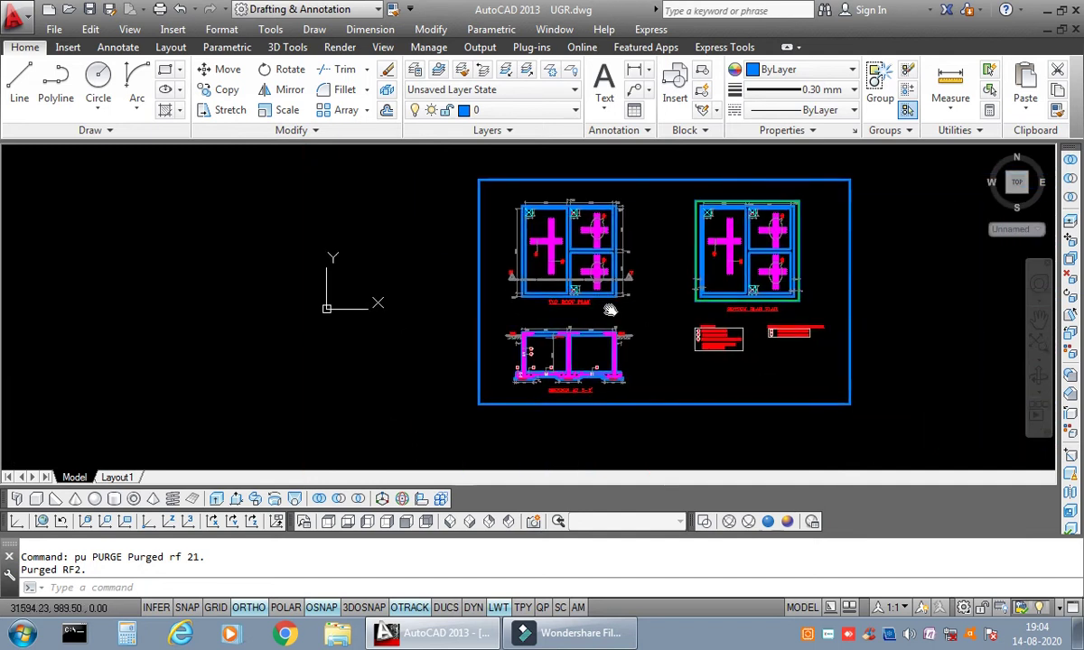
pyautogui.scroll(3, 520, 237)
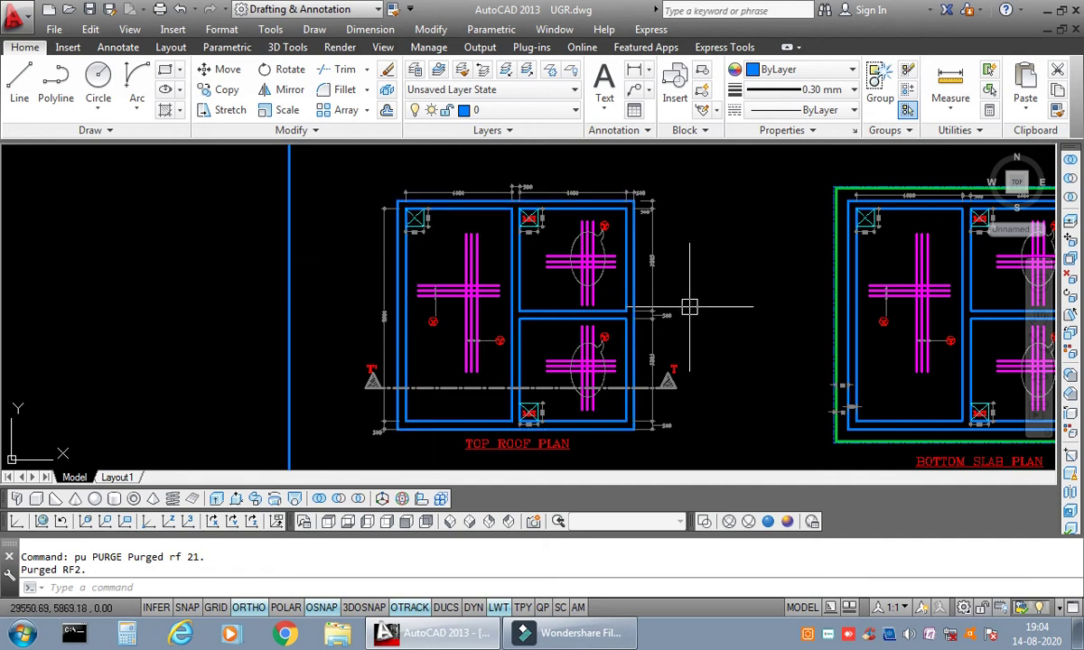
pyautogui.scroll(4, 474, 287)
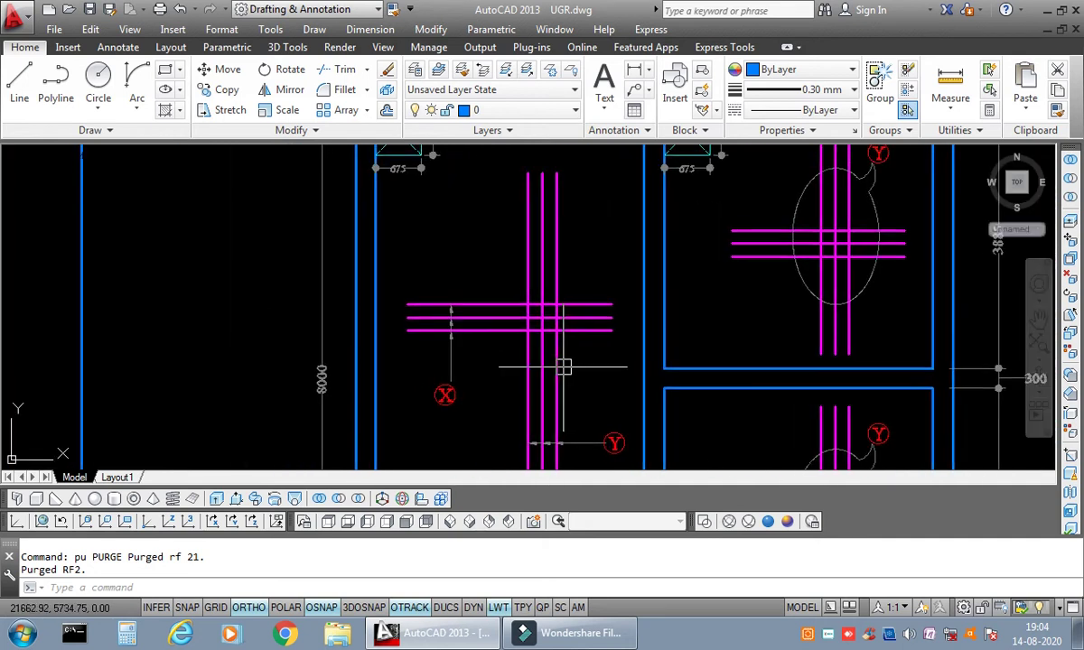
pyautogui.click(560, 373)
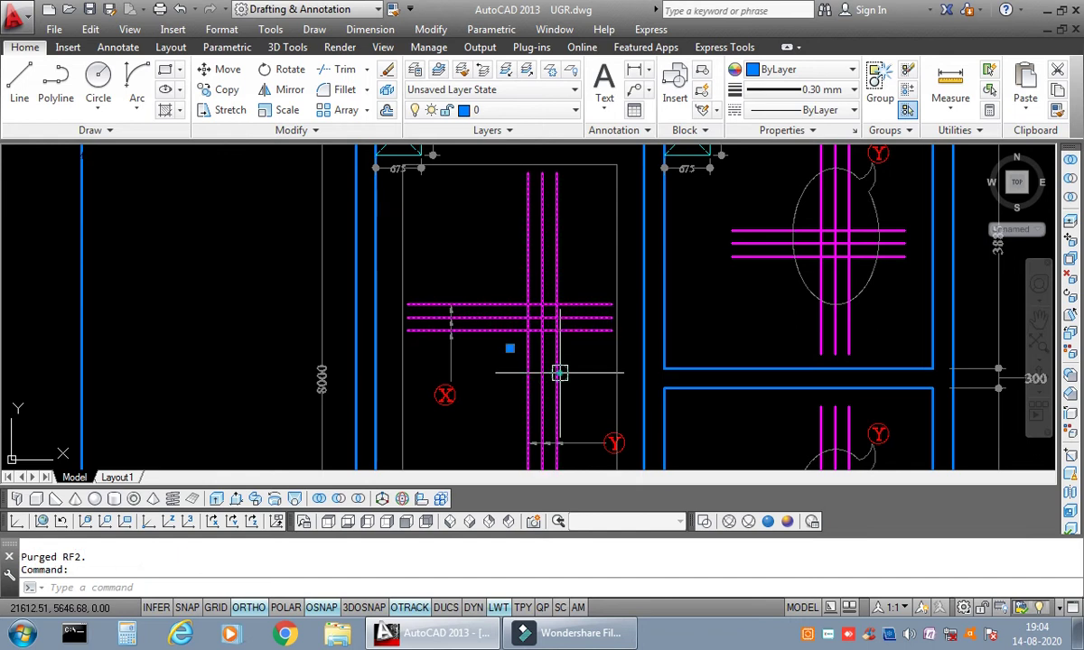
pyautogui.click(818, 313)
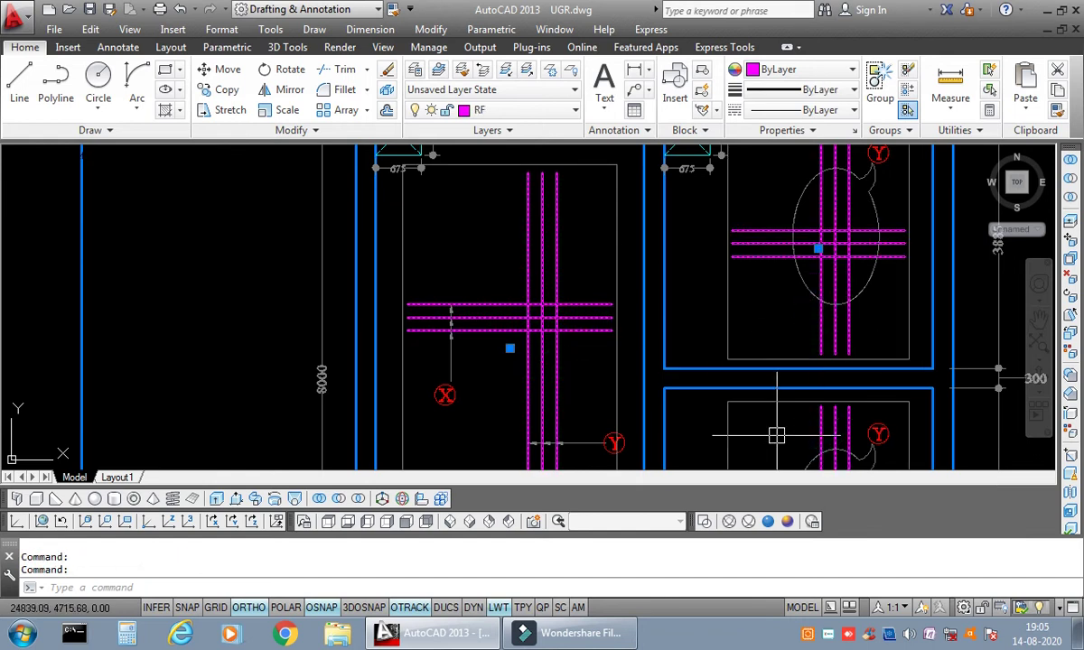
pyautogui.press('Escape')
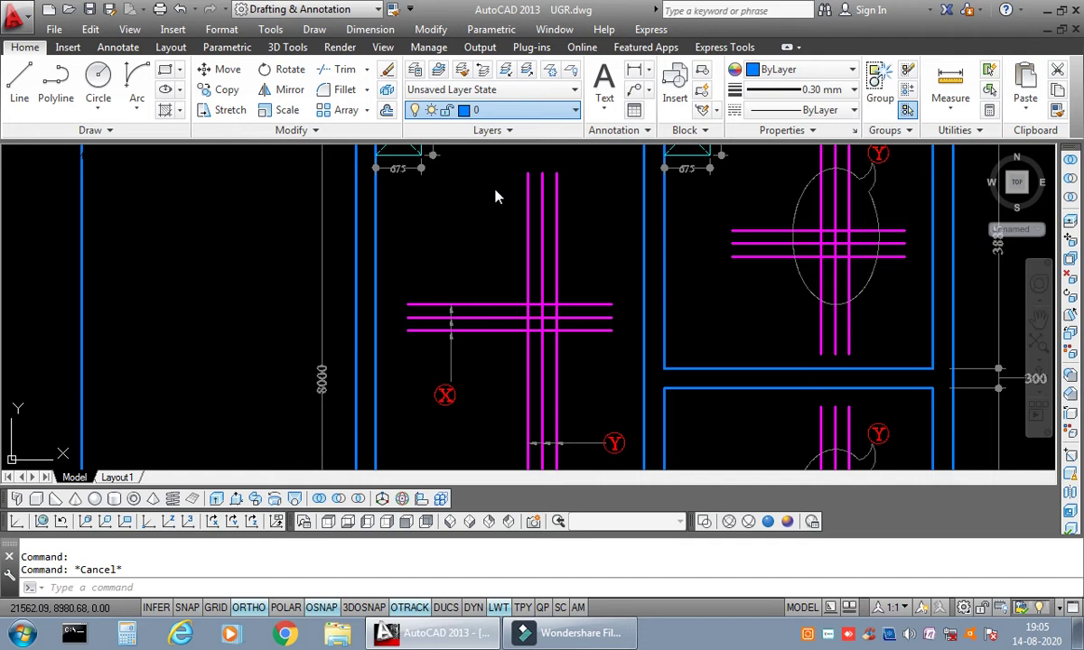
pyautogui.click(572, 259)
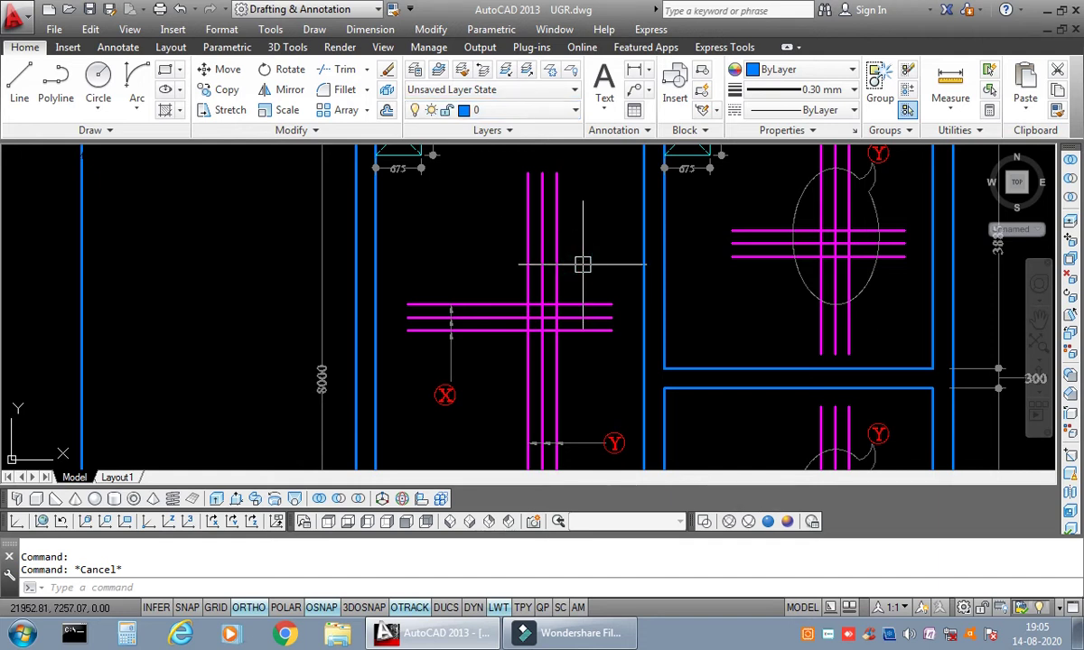
pyautogui.write('1')
pyautogui.write('A')
pyautogui.press('Return')
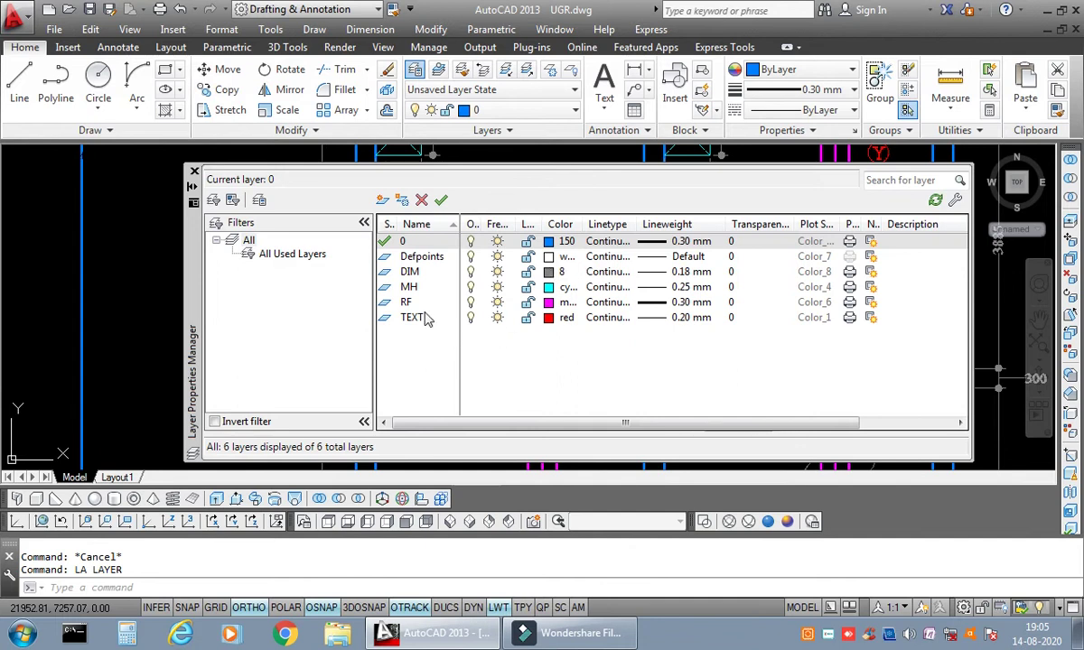
pyautogui.click(398, 302)
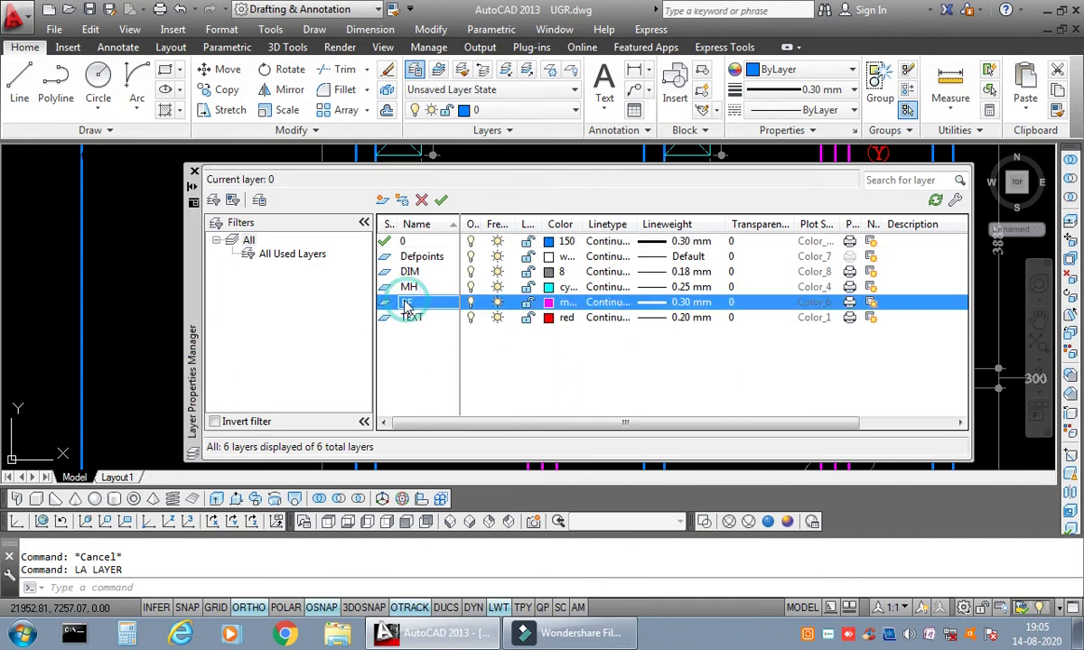
pyautogui.click(471, 304)
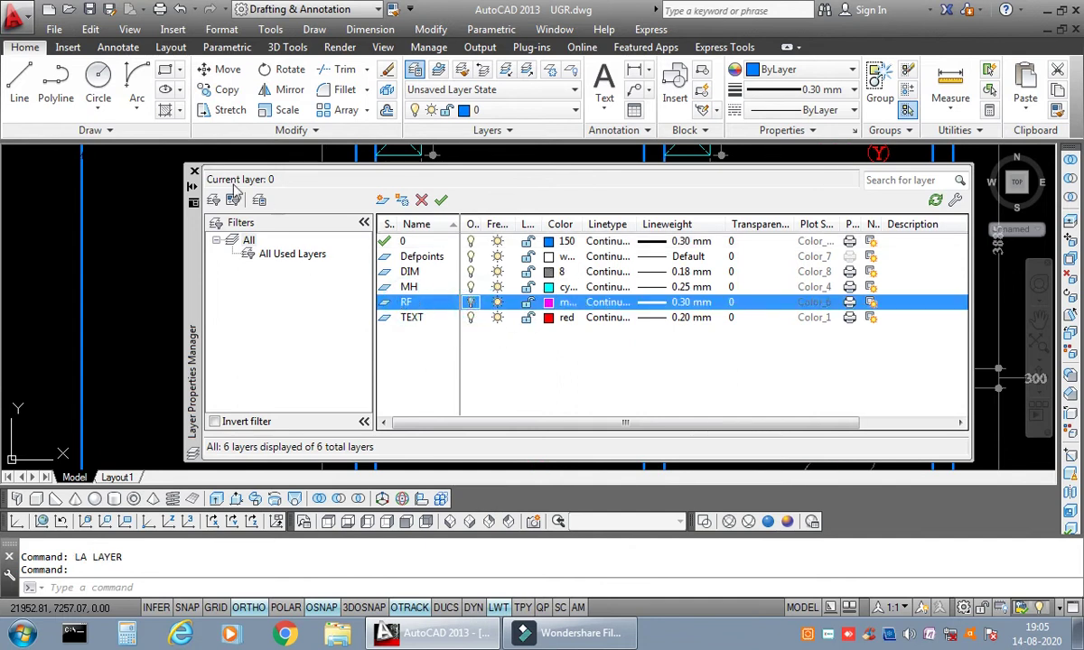
pyautogui.click(193, 174)
pyautogui.scroll(-3, 593, 311)
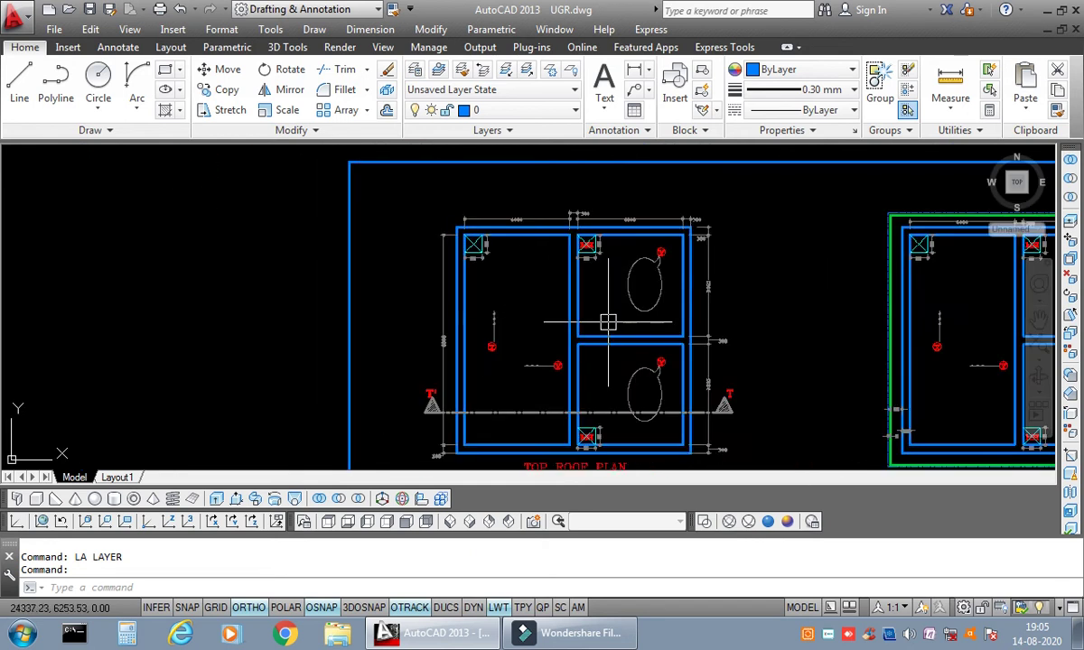
pyautogui.moveTo(605, 314)
pyautogui.mouseDown(button='middle')
pyautogui.moveTo(483, 303)
pyautogui.moveTo(524, 298)
pyautogui.moveTo(511, 297)
pyautogui.mouseUp(button='middle')
pyautogui.scroll(2, 551, 307)
pyautogui.scroll(2, 483, 303)
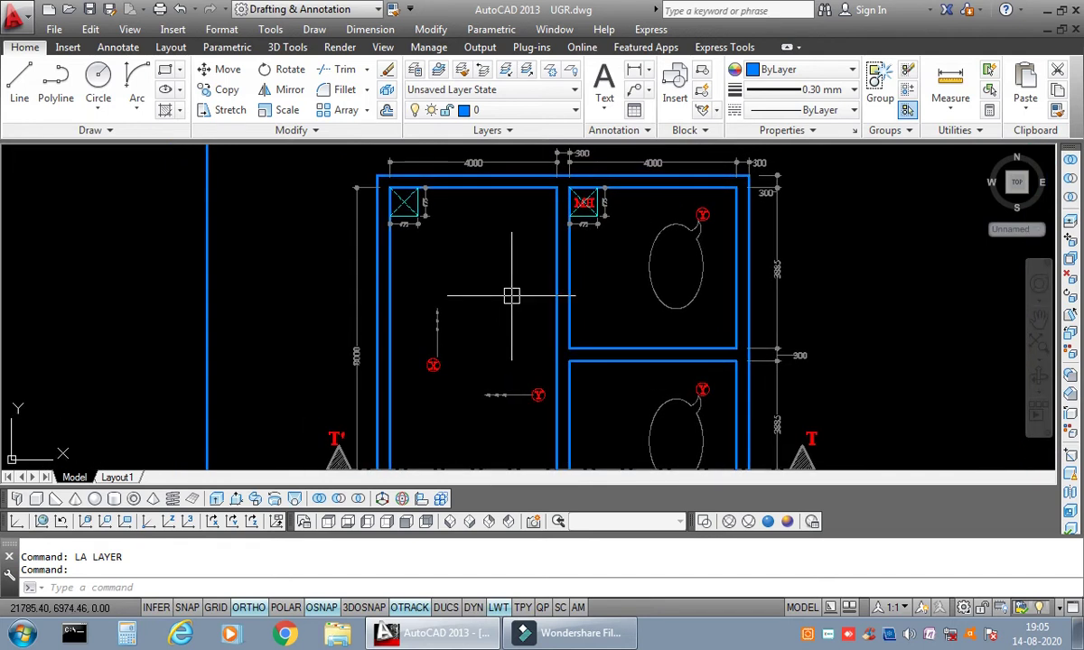
pyautogui.write('La')
pyautogui.press('Return')
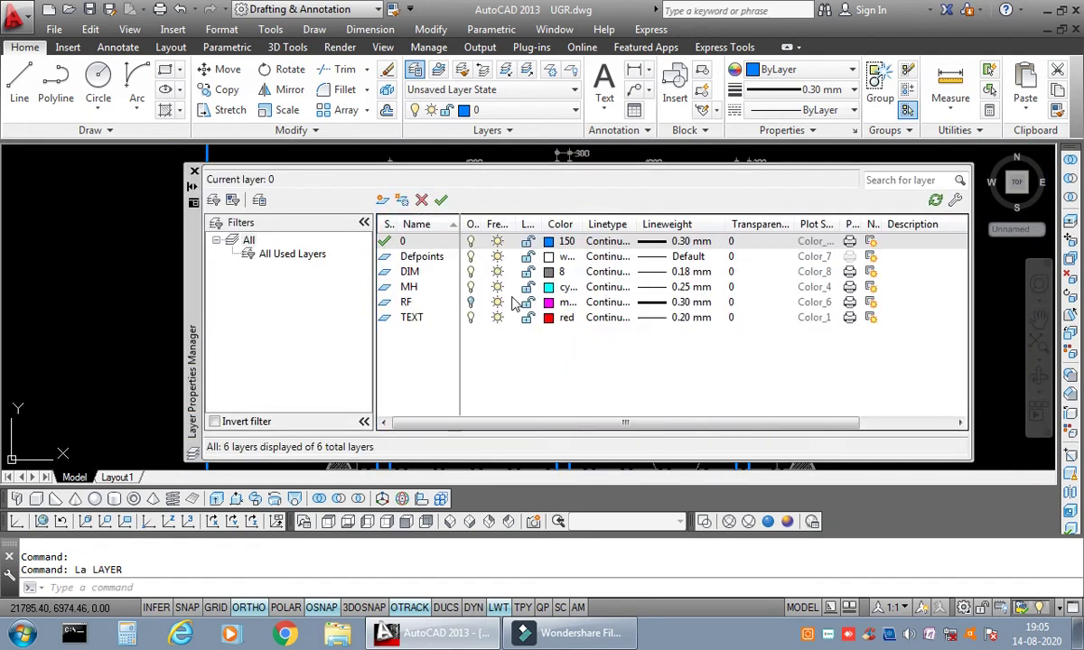
pyautogui.click(469, 303)
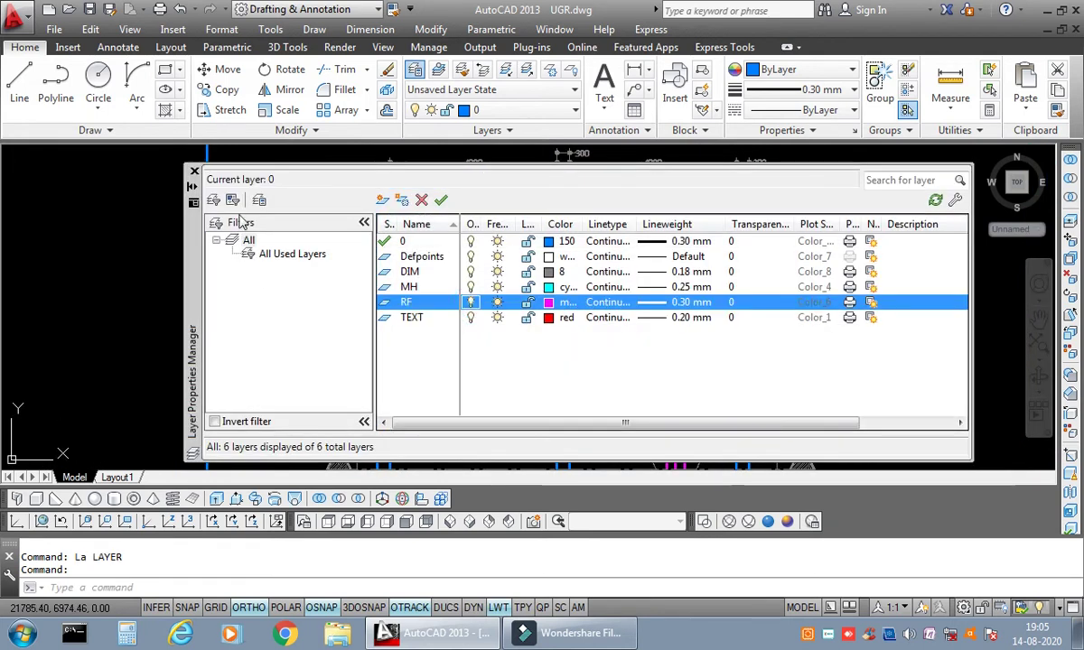
pyautogui.click(194, 172)
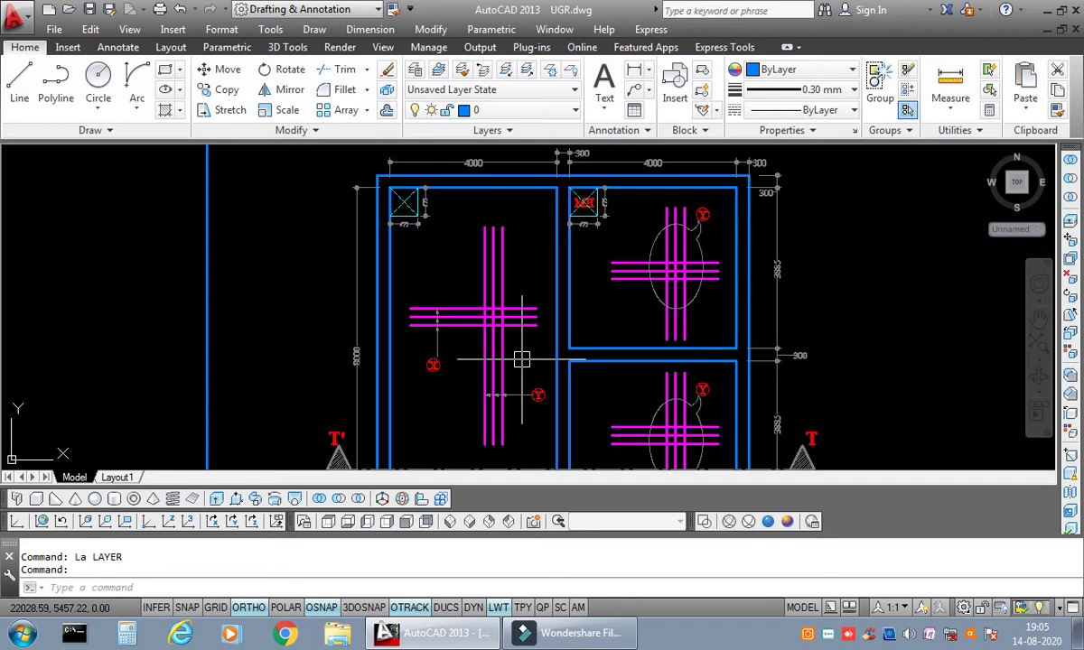
# Step: Create a new layer named RF 2 in the Layer Properties Manager
pyautogui.write('la')
pyautogui.press('Return')
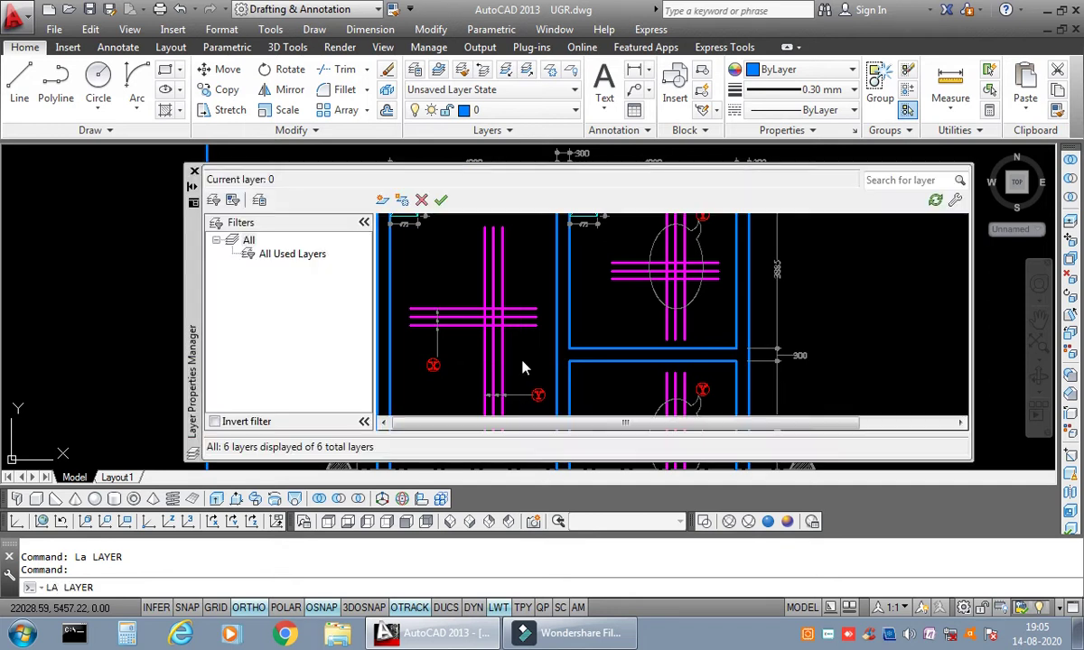
pyautogui.click(383, 202)
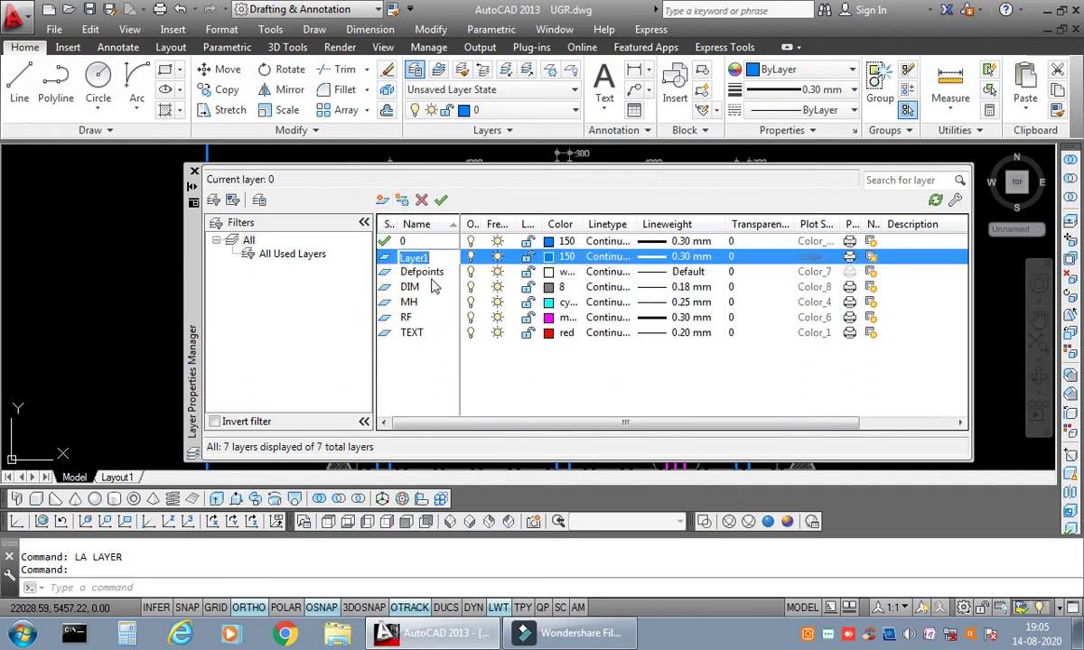
pyautogui.write('RF 2')
pyautogui.press('Return')
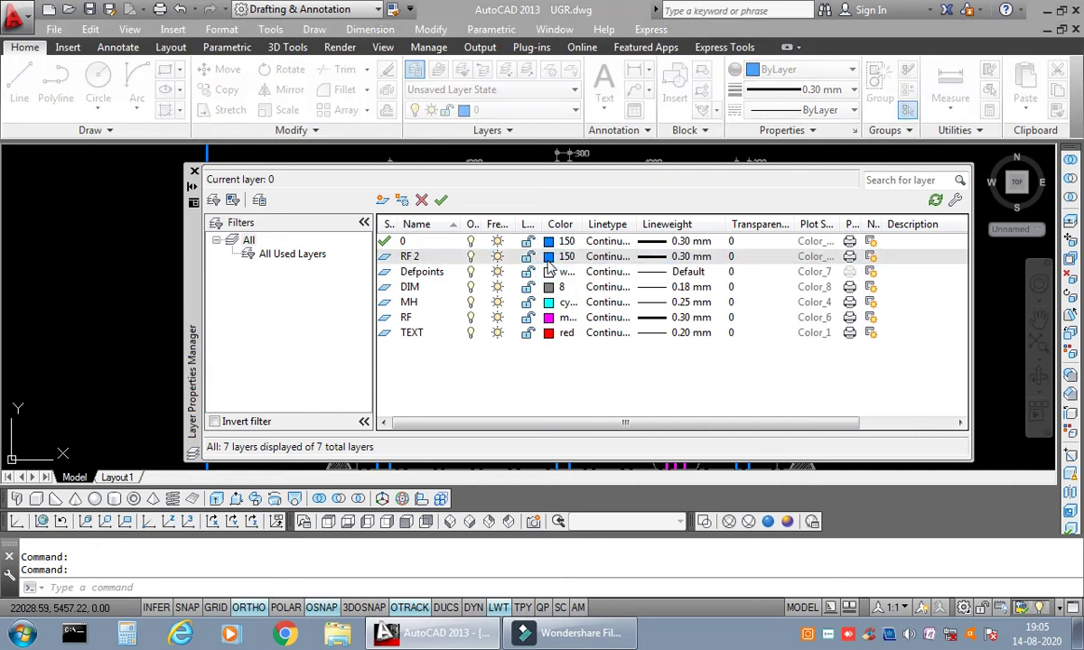
# Step: Give layer RF 2 the colour white and make it current
pyautogui.click(547, 260)
pyautogui.click(502, 353)
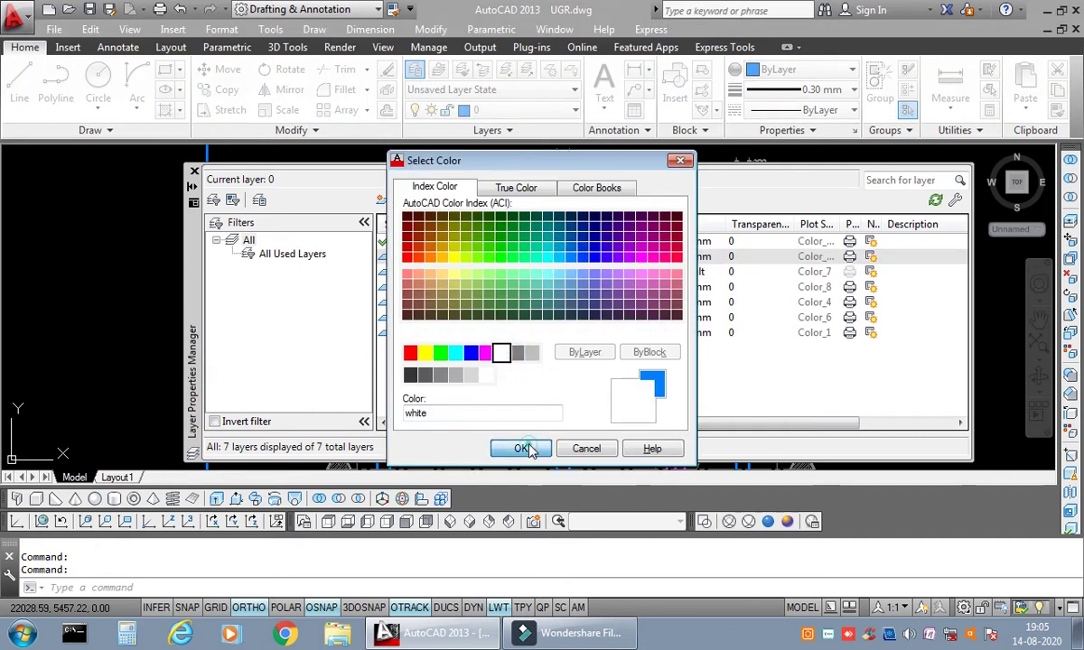
pyautogui.click(522, 449)
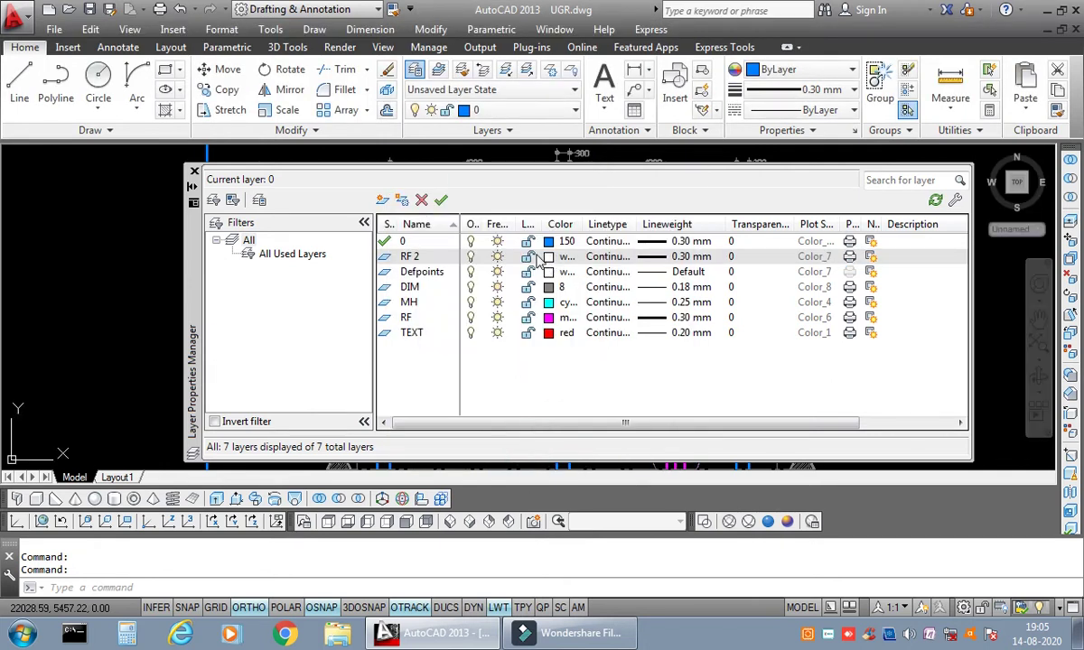
pyautogui.click(414, 258)
pyautogui.rightClick(416, 260)
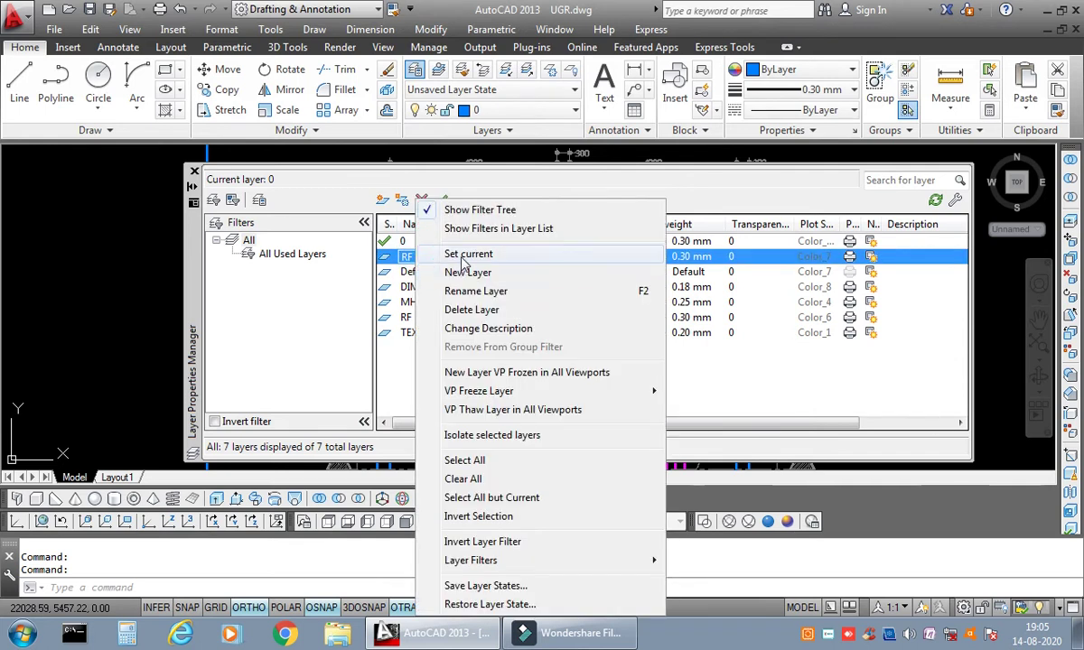
pyautogui.click(456, 256)
# Step: Draw a horizontal polyline bar on layer RF 2
pyautogui.click(193, 171)
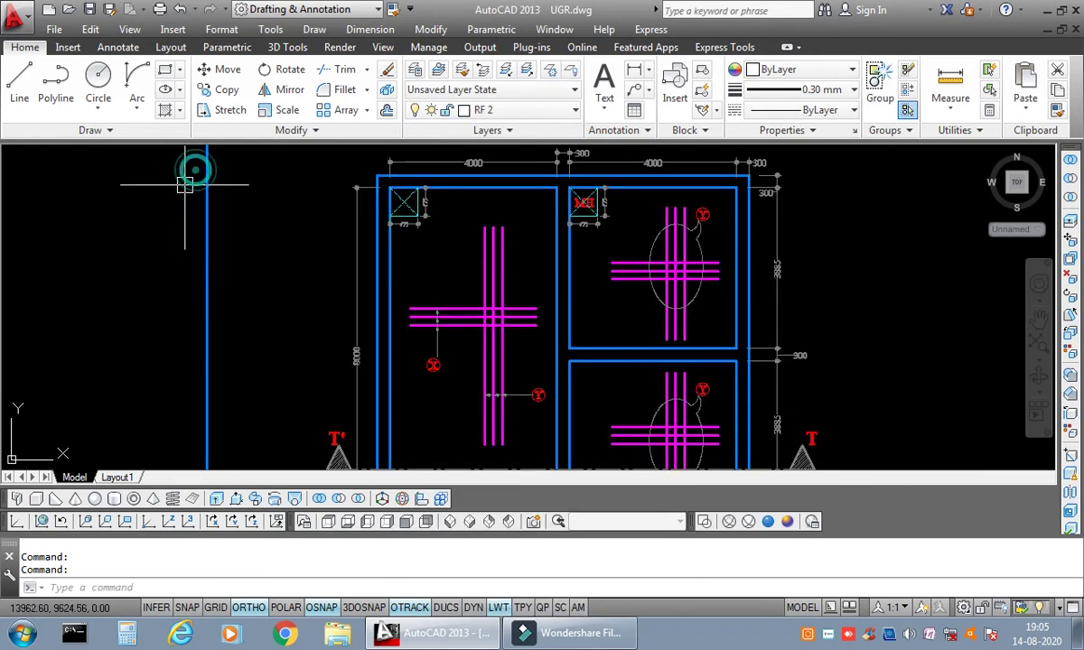
pyautogui.click(55, 86)
pyautogui.scroll(5, 474, 370)
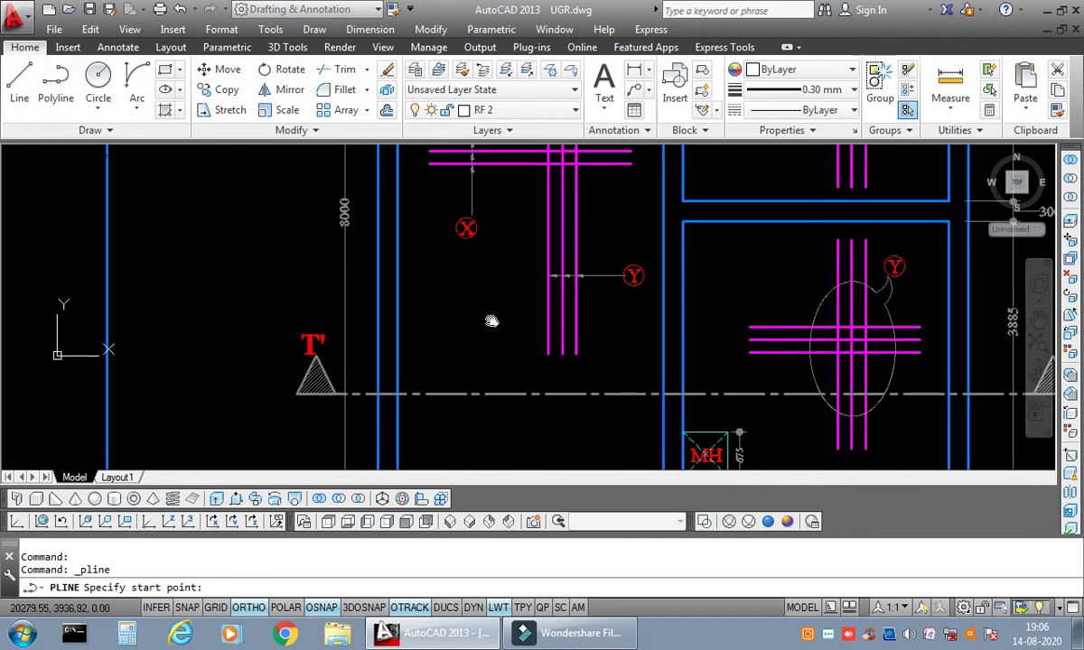
pyautogui.click(402, 286)
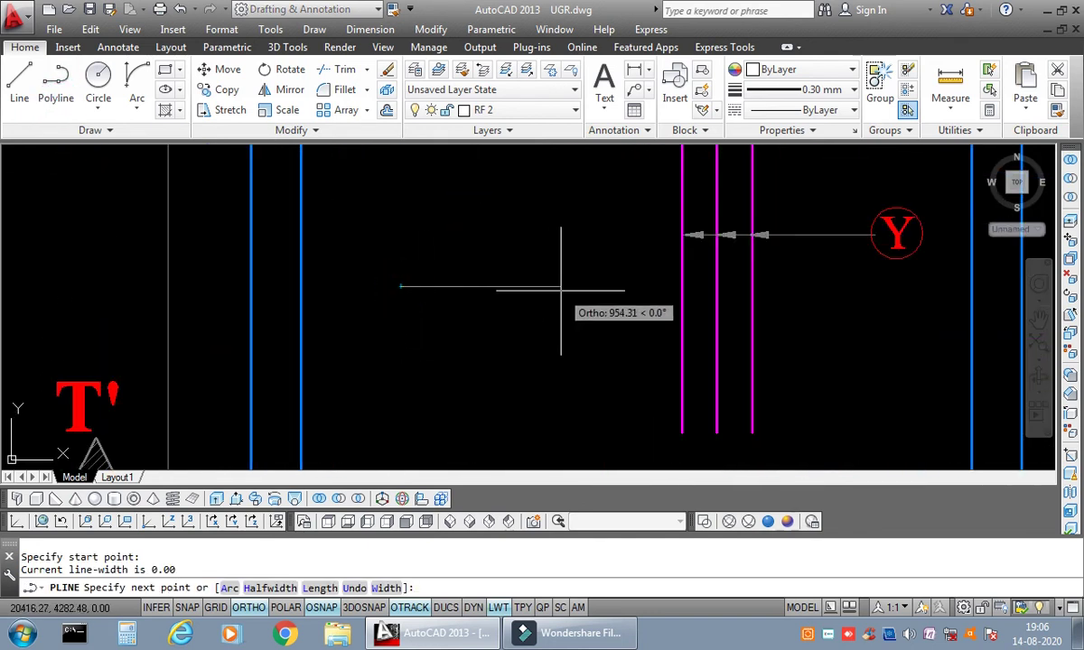
pyautogui.click(561, 287)
pyautogui.rightClick(561, 292)
pyautogui.click(600, 304)
# Step: Copy the bar once to place a second parallel bar below it
pyautogui.click(535, 307)
pyautogui.click(525, 261)
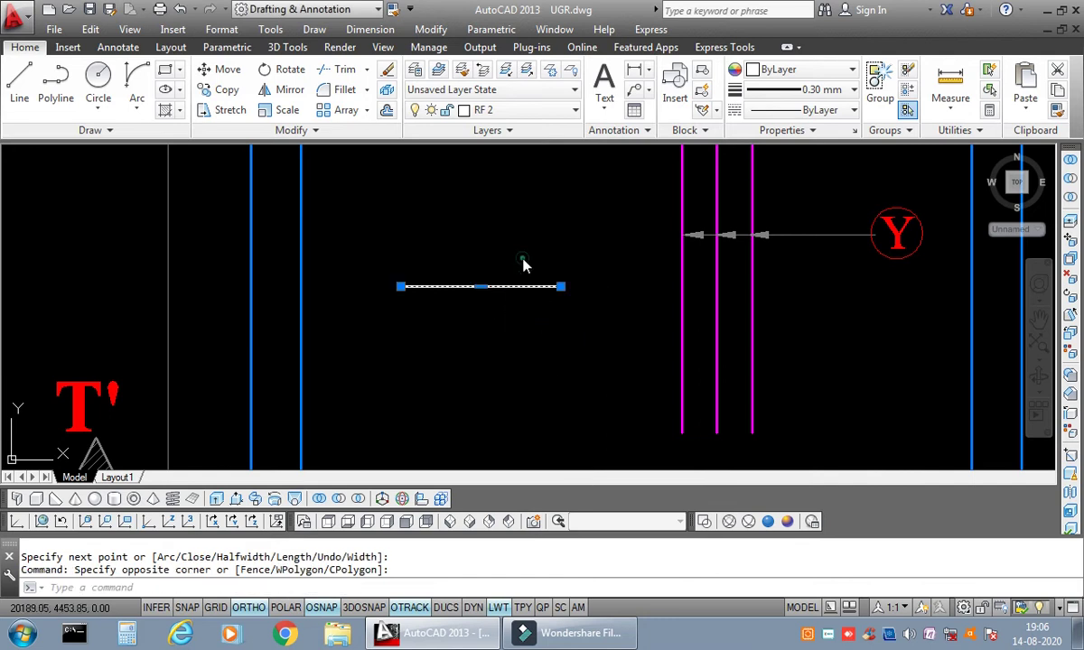
pyautogui.rightClick(546, 298)
pyautogui.press('Escape')
pyautogui.write('co')
pyautogui.press('Return')
pyautogui.click(402, 286)
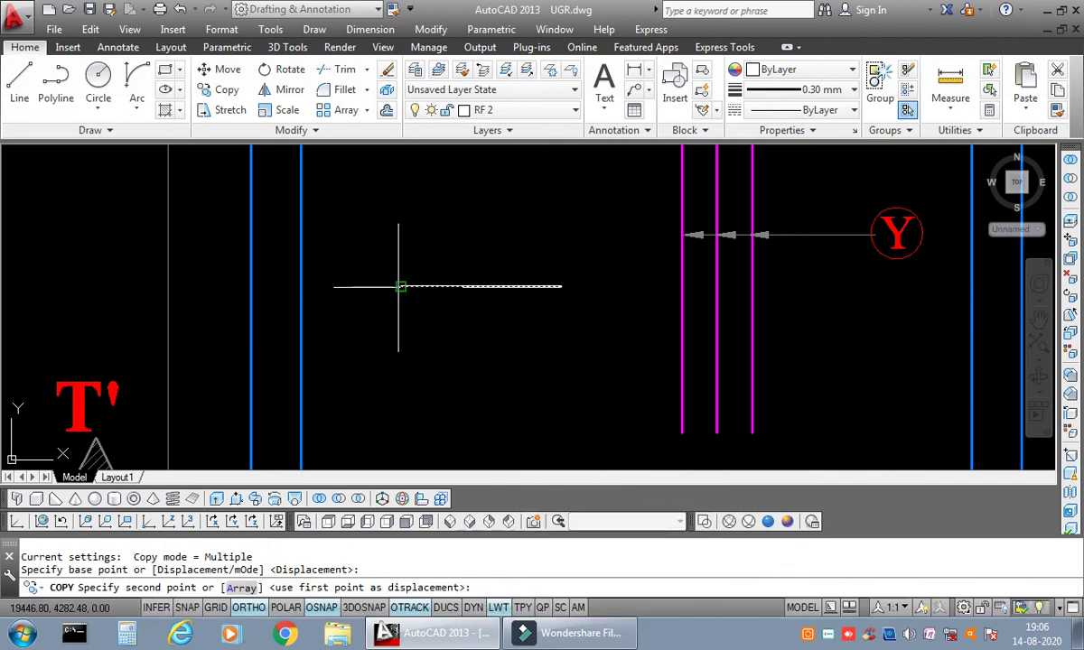
pyautogui.rightClick(398, 310)
pyautogui.click(424, 314)
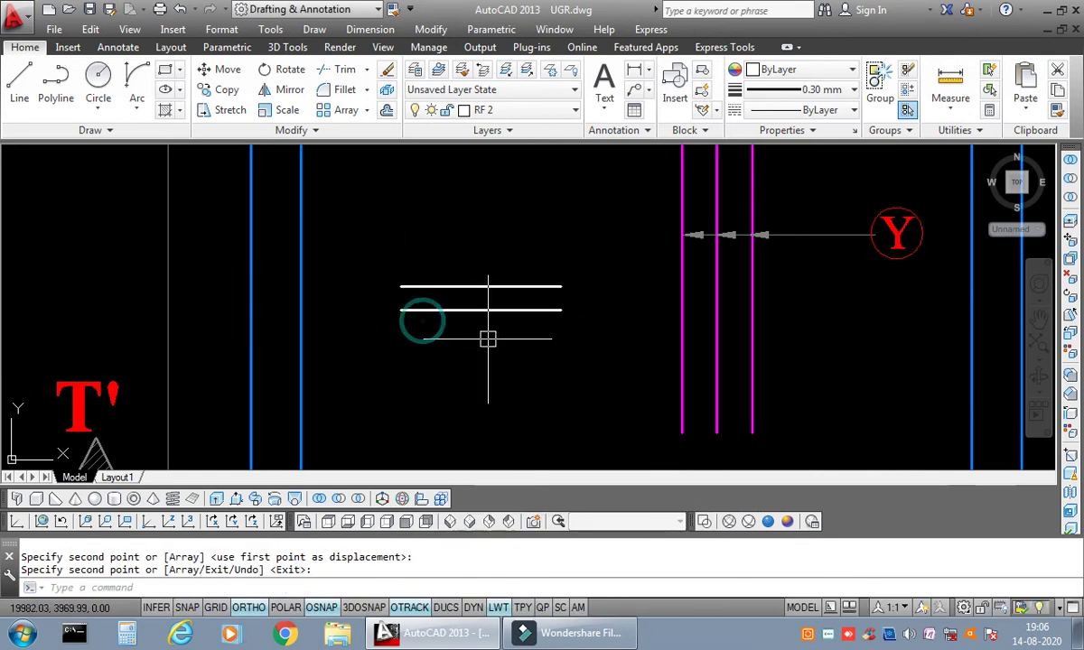
pyautogui.press('Return')
# Step: Copy the bar again to add a third parallel bar further below
pyautogui.rightClick(389, 258)
pyautogui.click(408, 342)
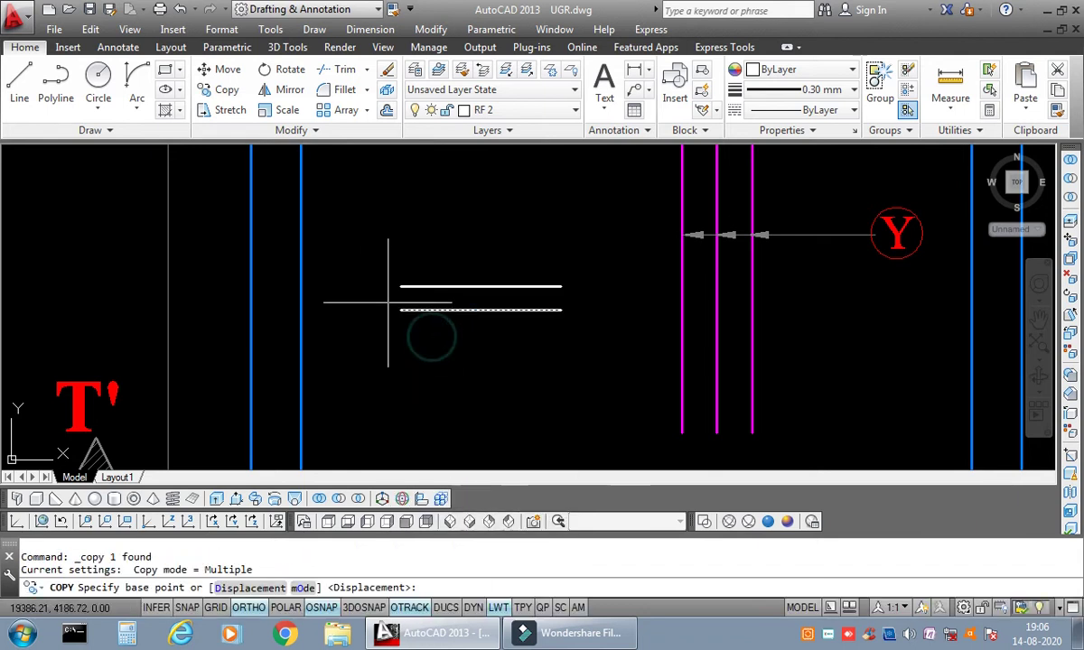
pyautogui.click(402, 286)
pyautogui.click(402, 334)
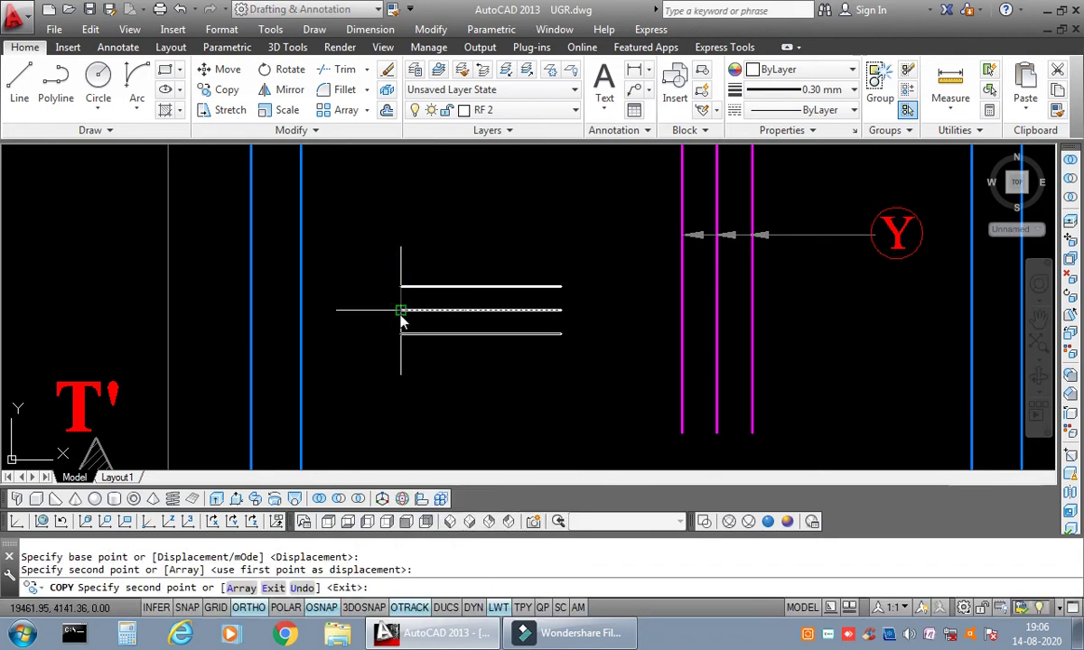
pyautogui.rightClick(405, 385)
pyautogui.click(425, 393)
# Step: Stretch the right ends of all three bars across the magenta bars
pyautogui.write('s')
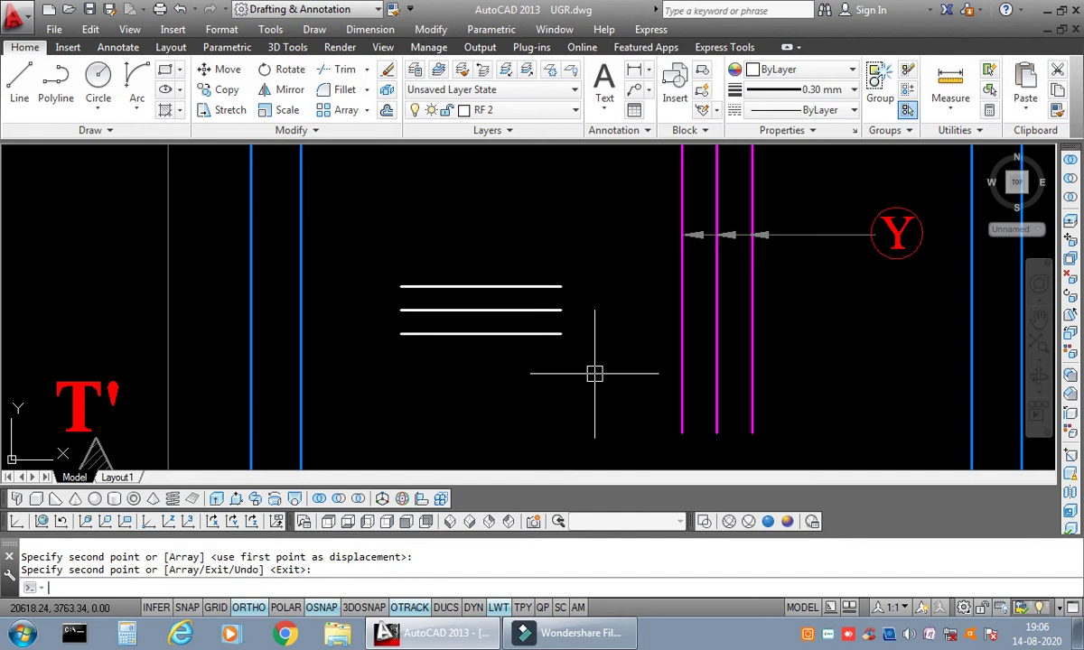
pyautogui.press('Return')
pyautogui.click(593, 372)
pyautogui.click(547, 263)
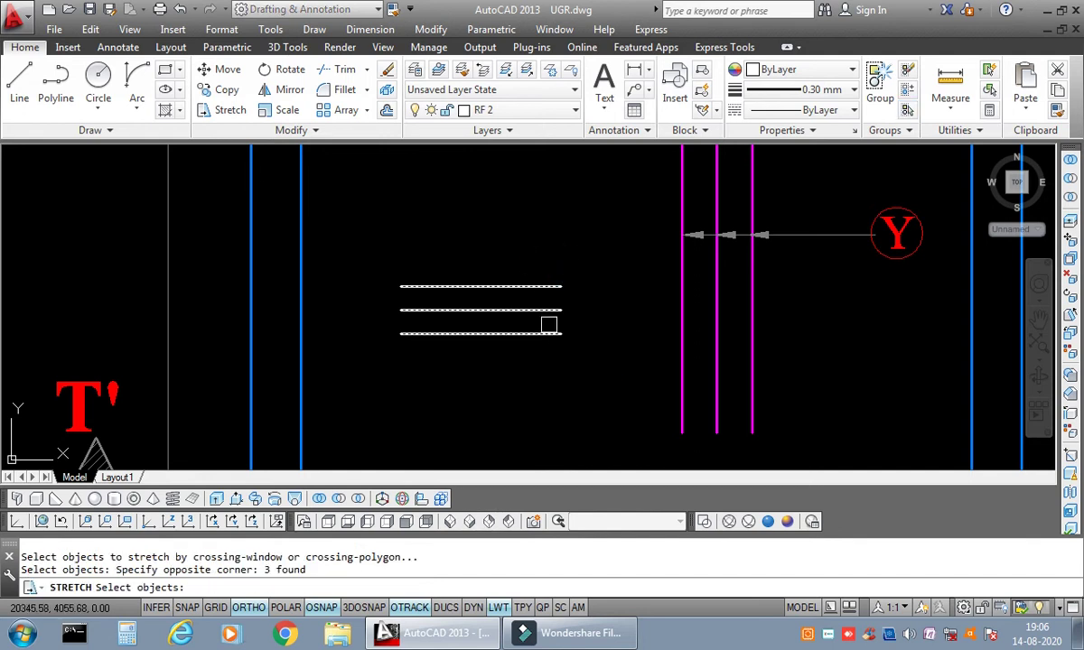
pyautogui.press('Return')
pyautogui.click(560, 335)
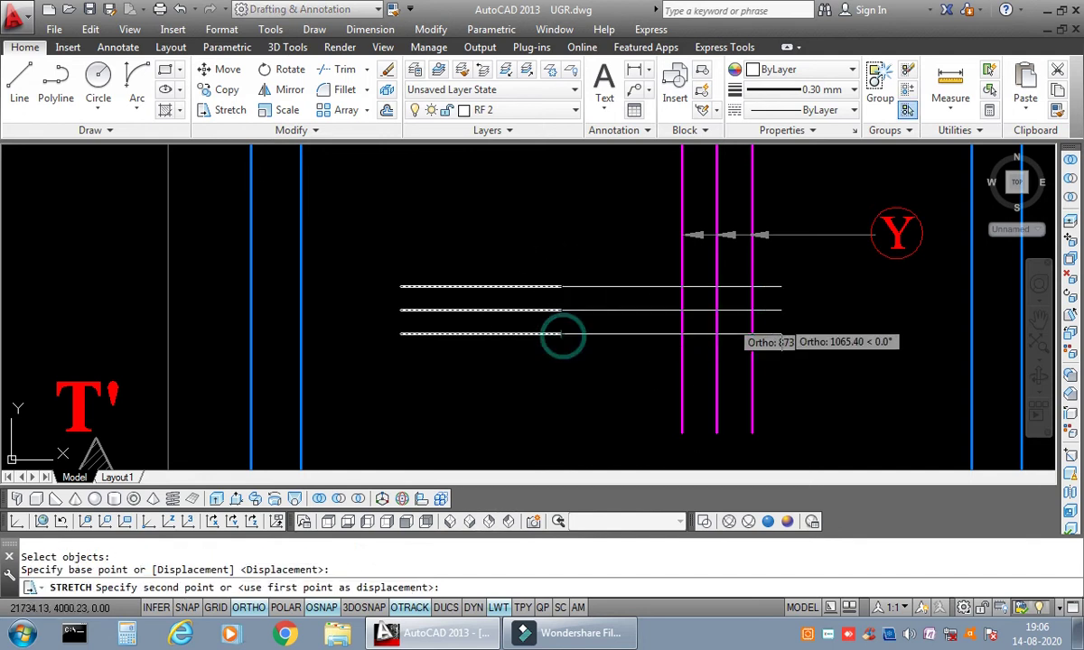
pyautogui.scroll(-2, 770, 355)
pyautogui.moveTo(770, 355); pyautogui.dragTo(648, 379, button='middle')
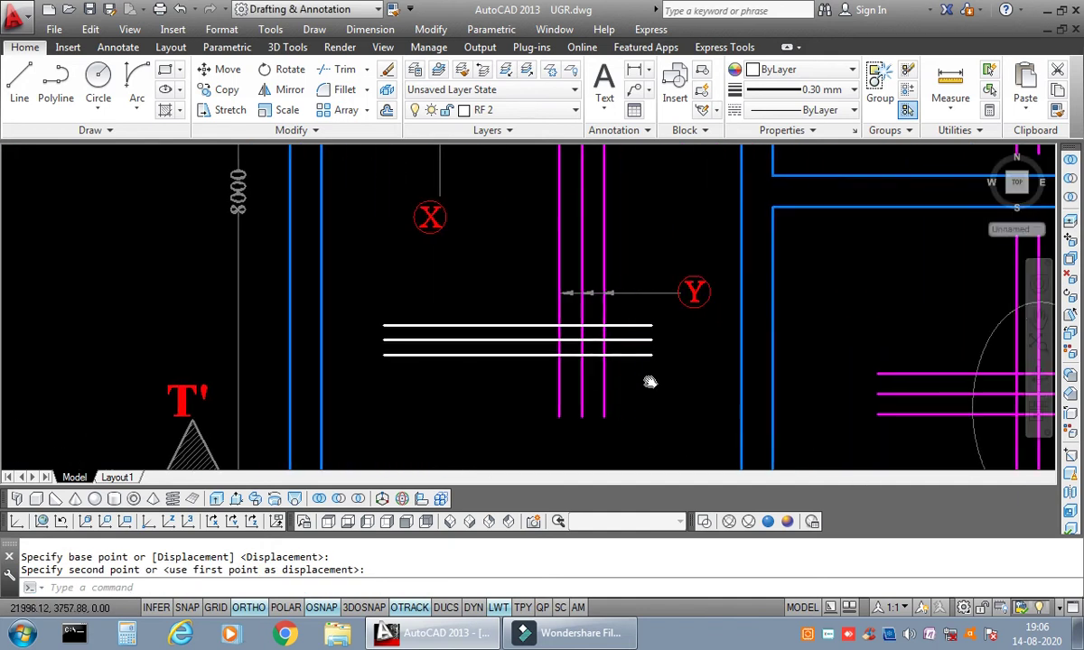
pyautogui.scroll(-3, 560, 362)
pyautogui.scroll(2, 474, 343)
pyautogui.scroll(4, 532, 380)
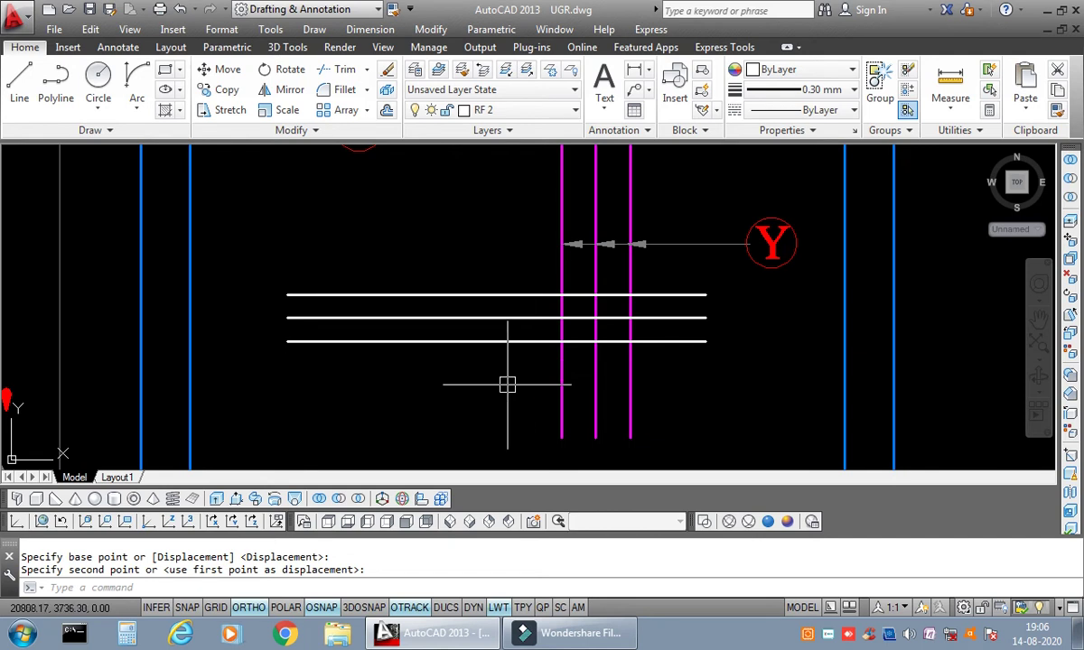
pyautogui.scroll(-2, 440, 380)
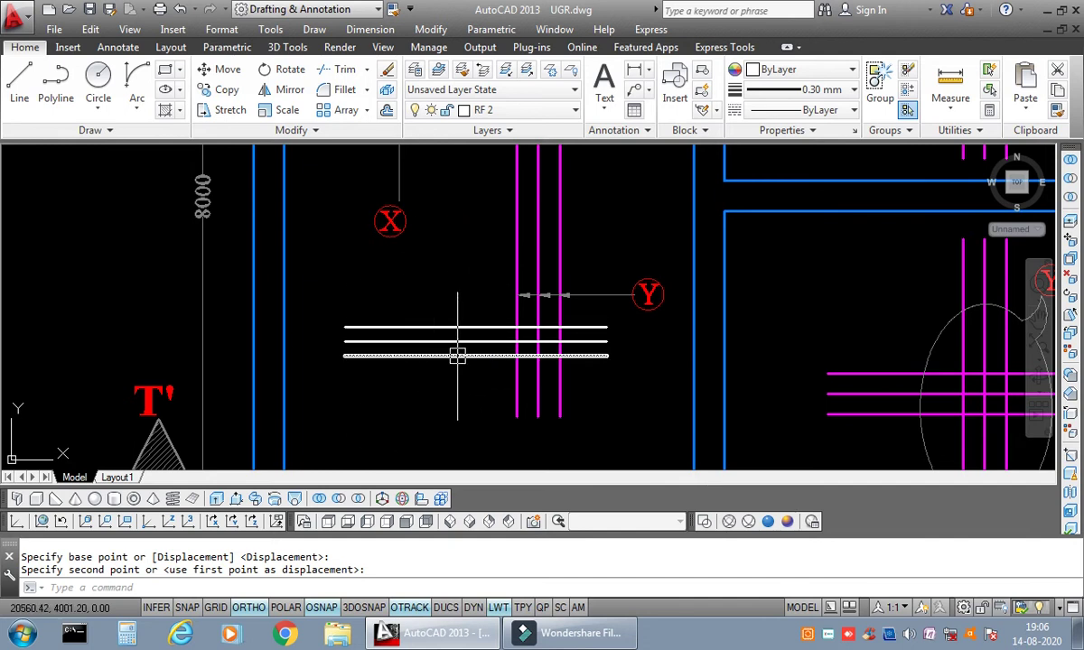
pyautogui.click(463, 350)
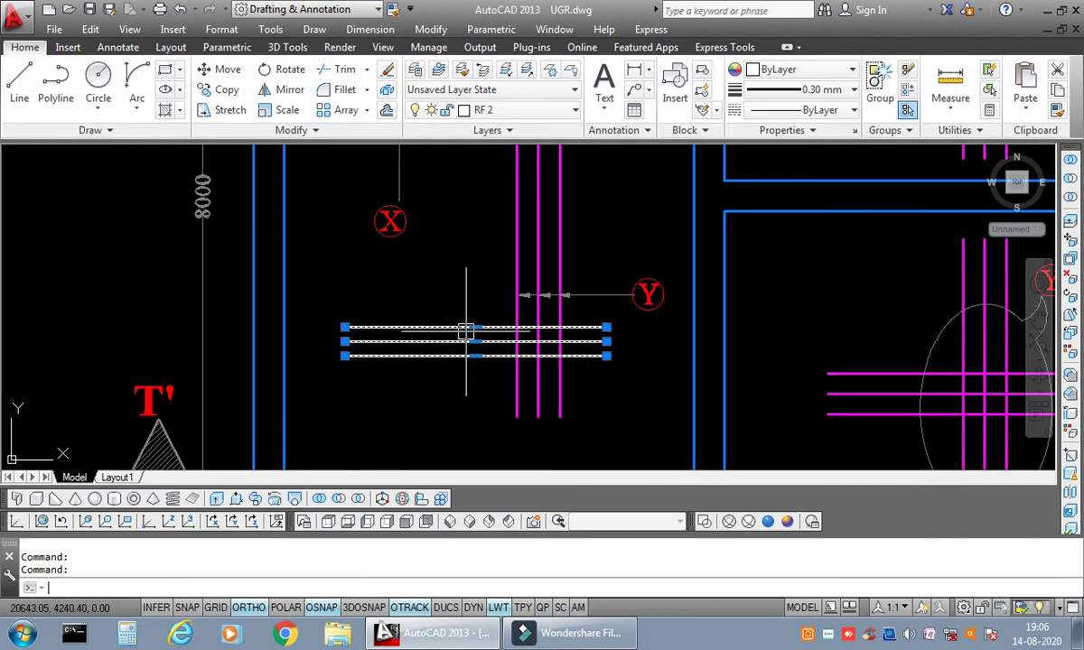
pyautogui.press('Escape')
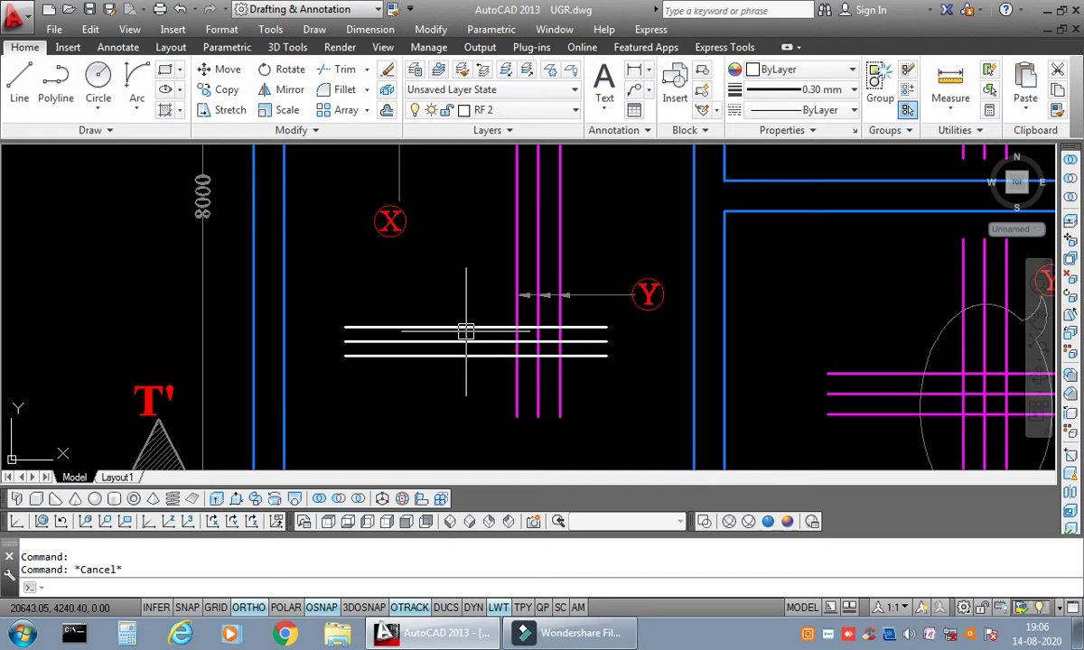
# Step: Define a block named 'RF 21' from the three white bars
pyautogui.write('B')
pyautogui.press('Return')
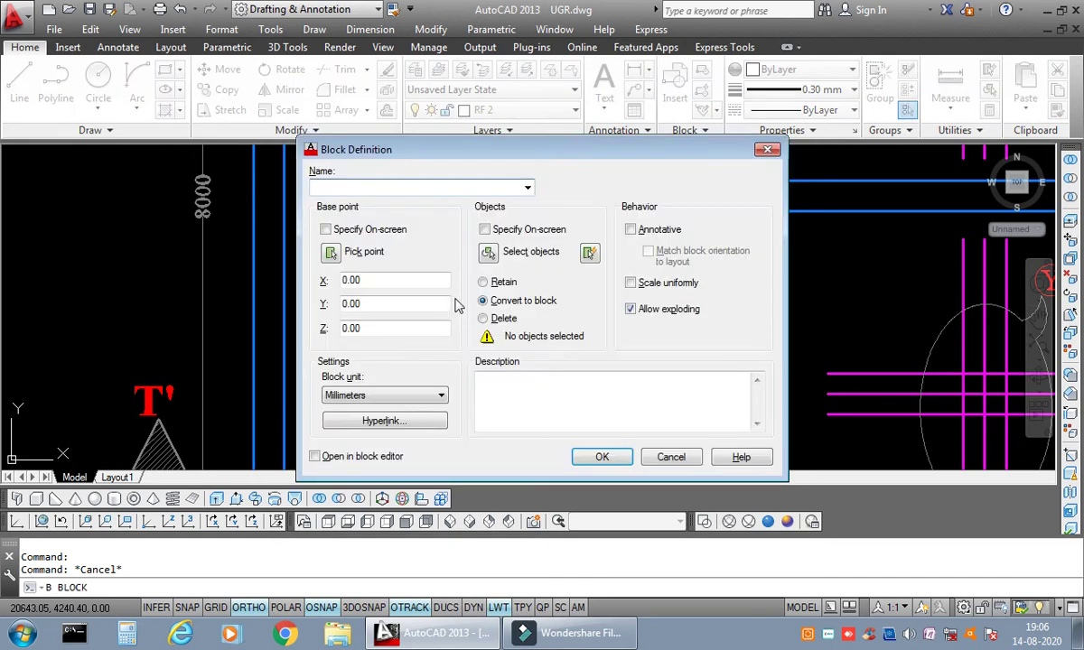
pyautogui.click(488, 255)
pyautogui.click(448, 390)
pyautogui.click(424, 302)
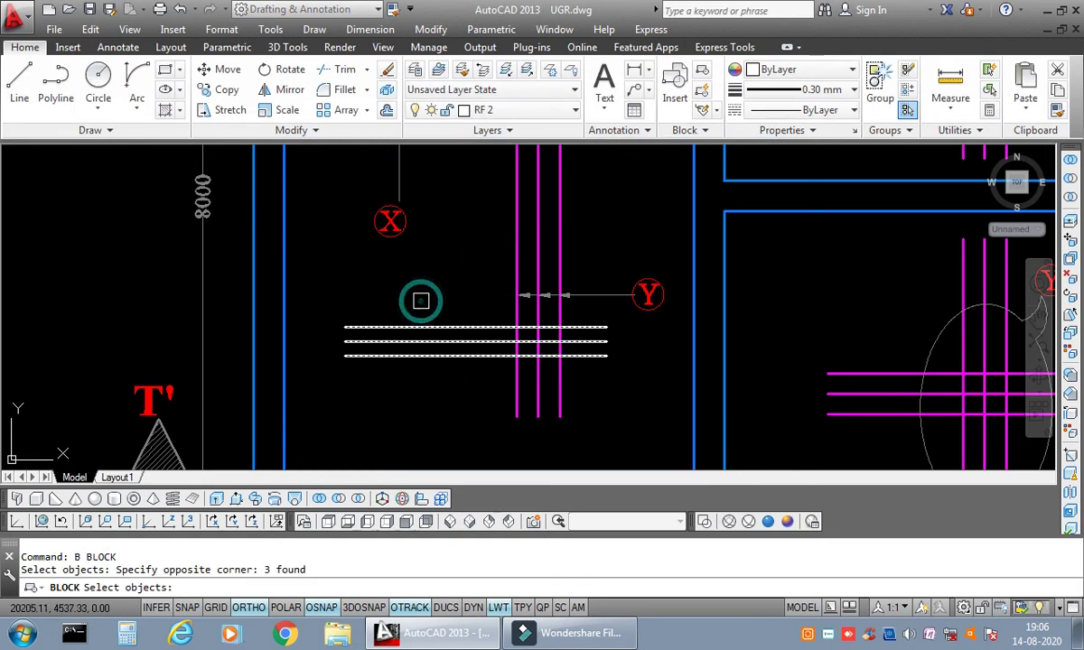
pyautogui.press('Return')
pyautogui.click(355, 181)
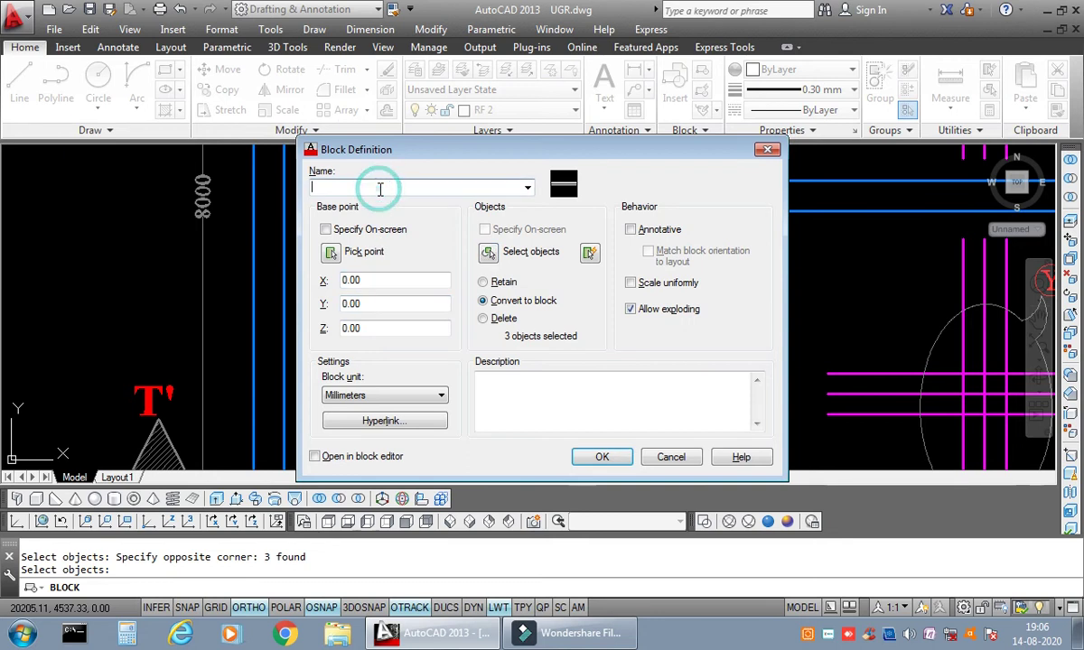
pyautogui.write('RF 21')
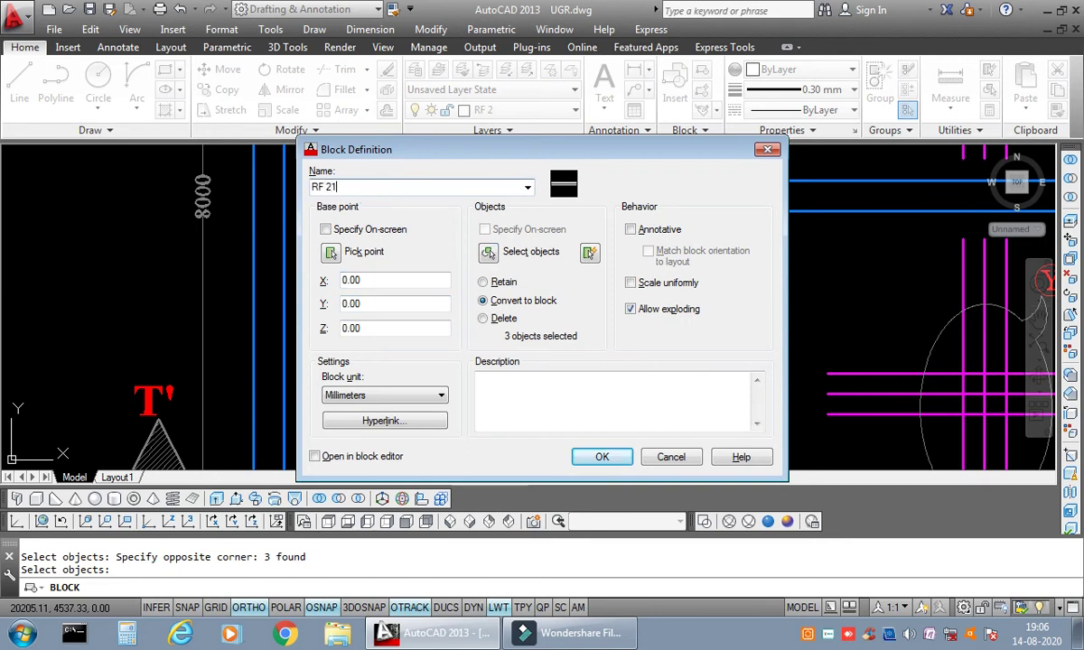
pyautogui.click(596, 458)
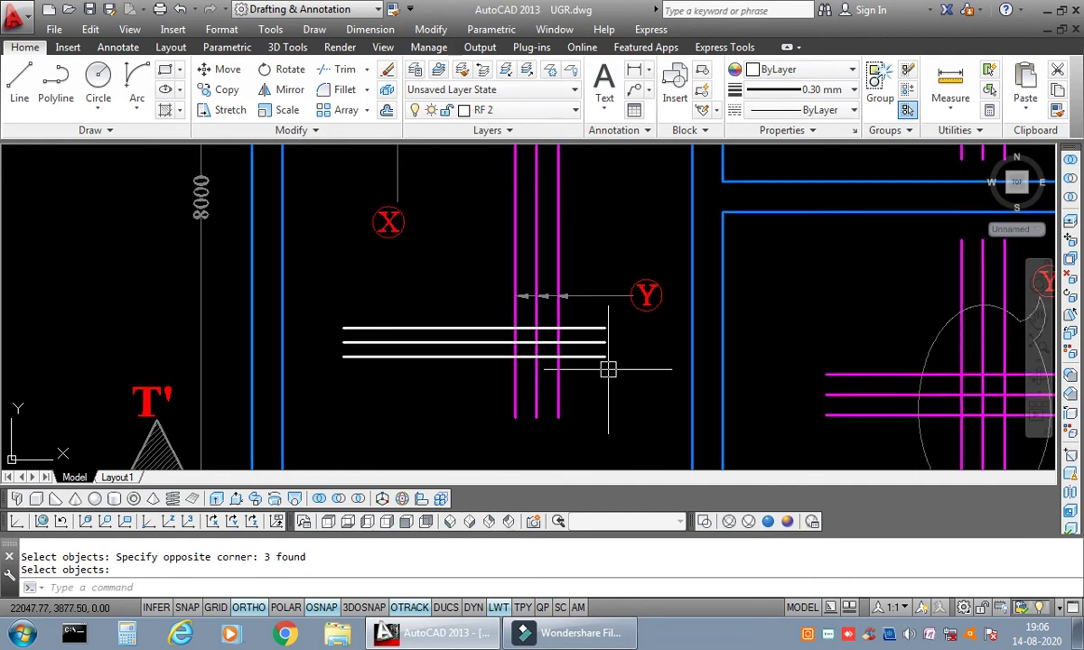
# Step: Cancel the leftover selection and open the Layer Properties Manager with LA
pyautogui.press('Return')
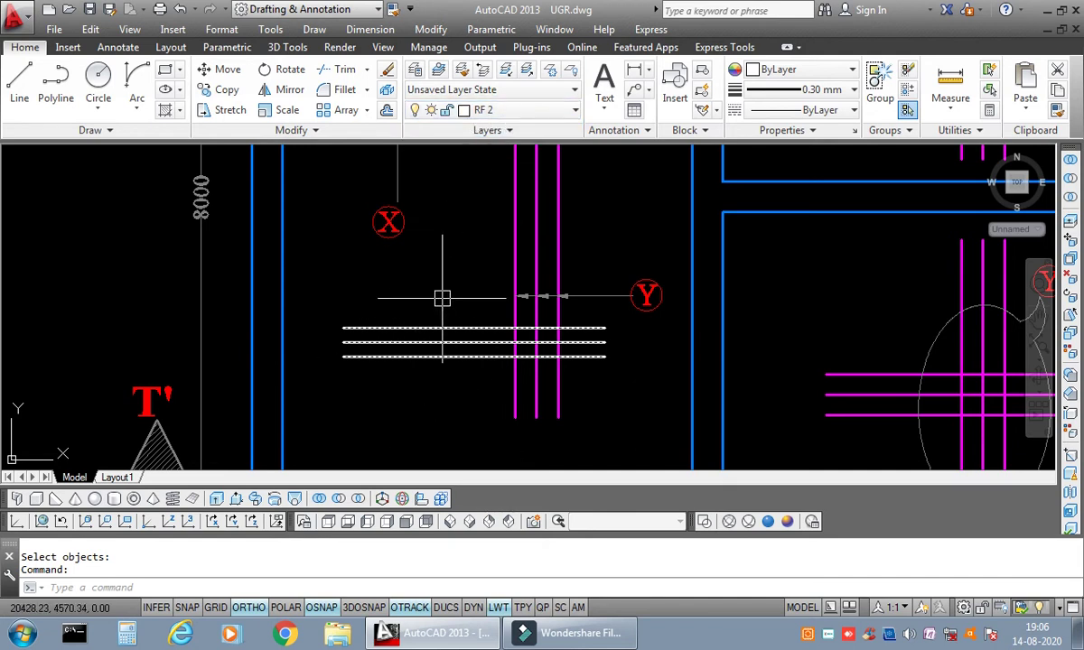
pyautogui.press('Escape')
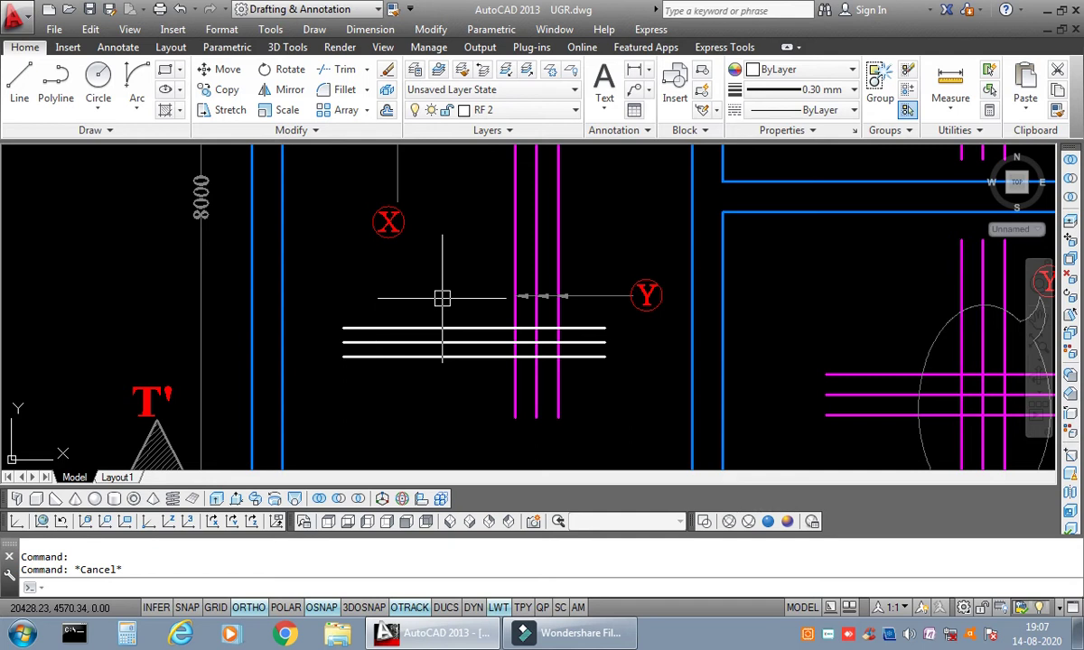
pyautogui.write('L')
pyautogui.press('BackSpace')
pyautogui.press('BackSpace')
pyautogui.press('Escape')
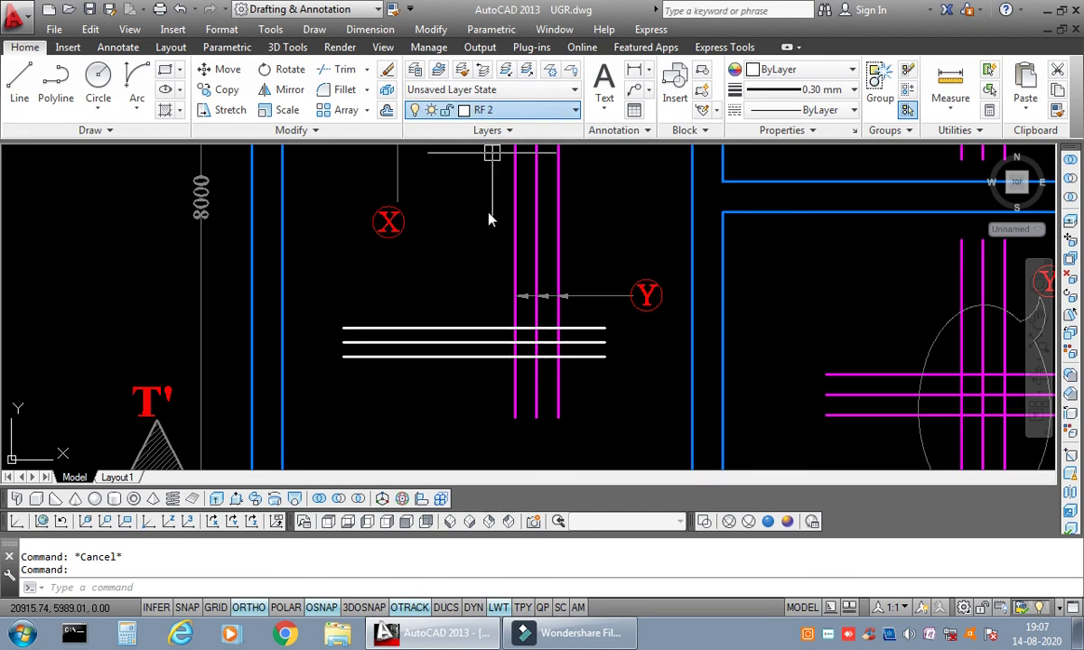
pyautogui.press('Escape')
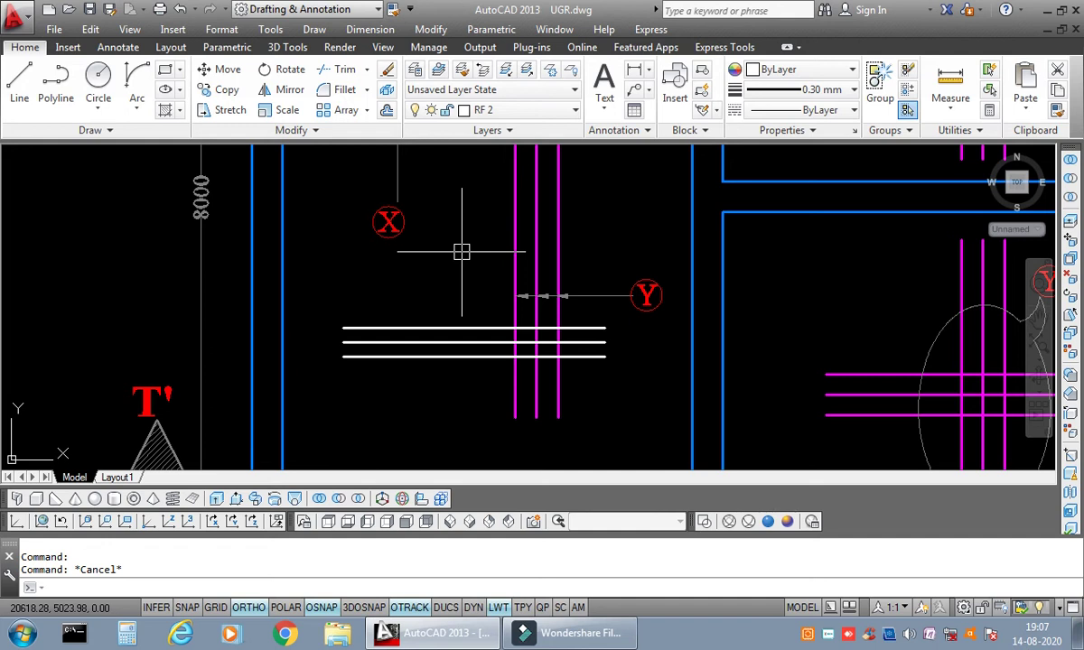
pyautogui.write('LA')
pyautogui.press('Return')
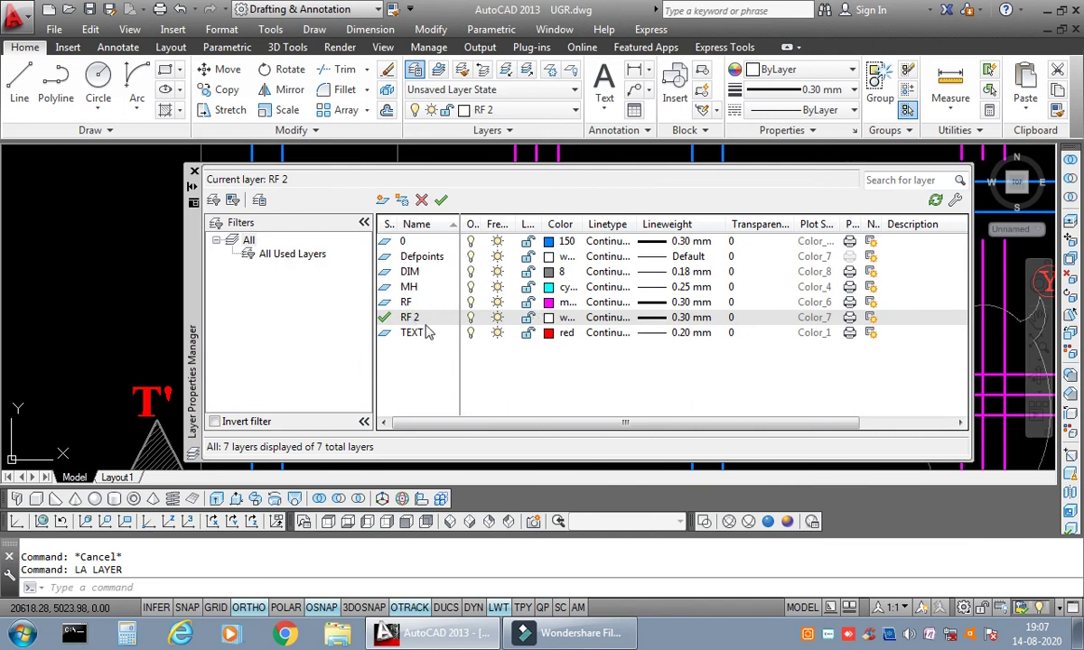
# Step: Make RF current, then dismiss the warning about turning off the current layer
pyautogui.click(407, 302)
pyautogui.rightClick(409, 303)
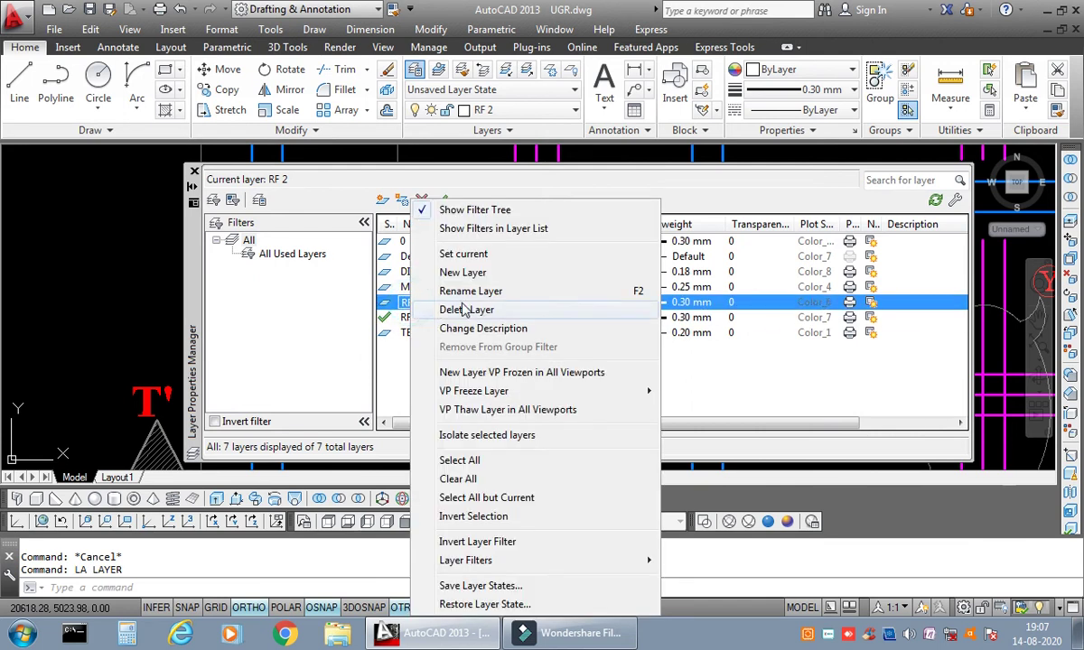
pyautogui.click(447, 253)
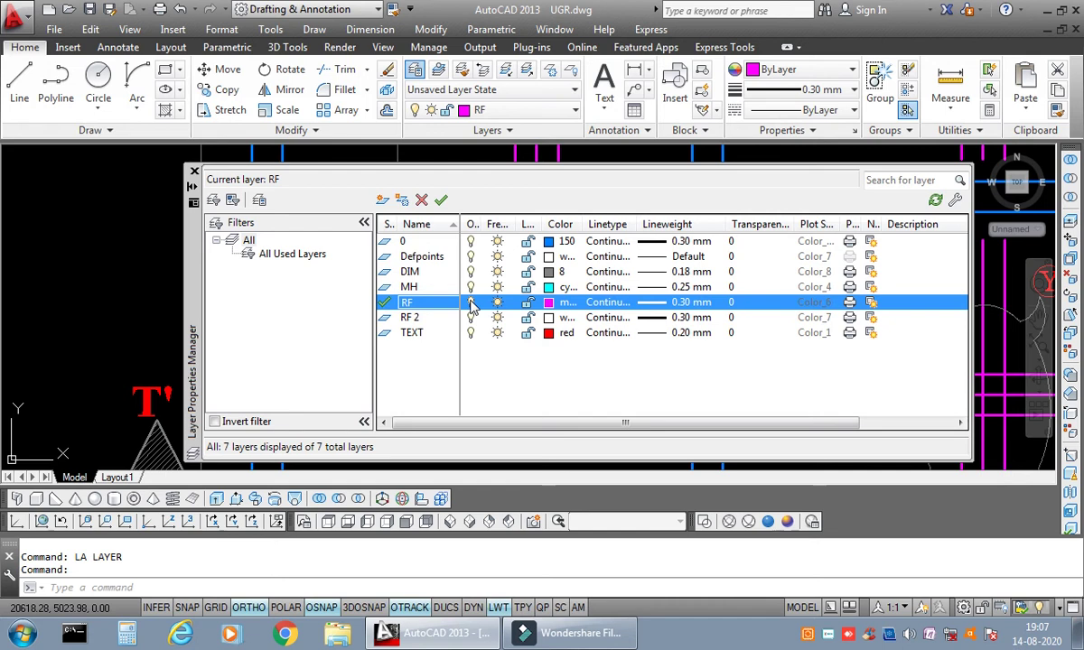
pyautogui.click(470, 304)
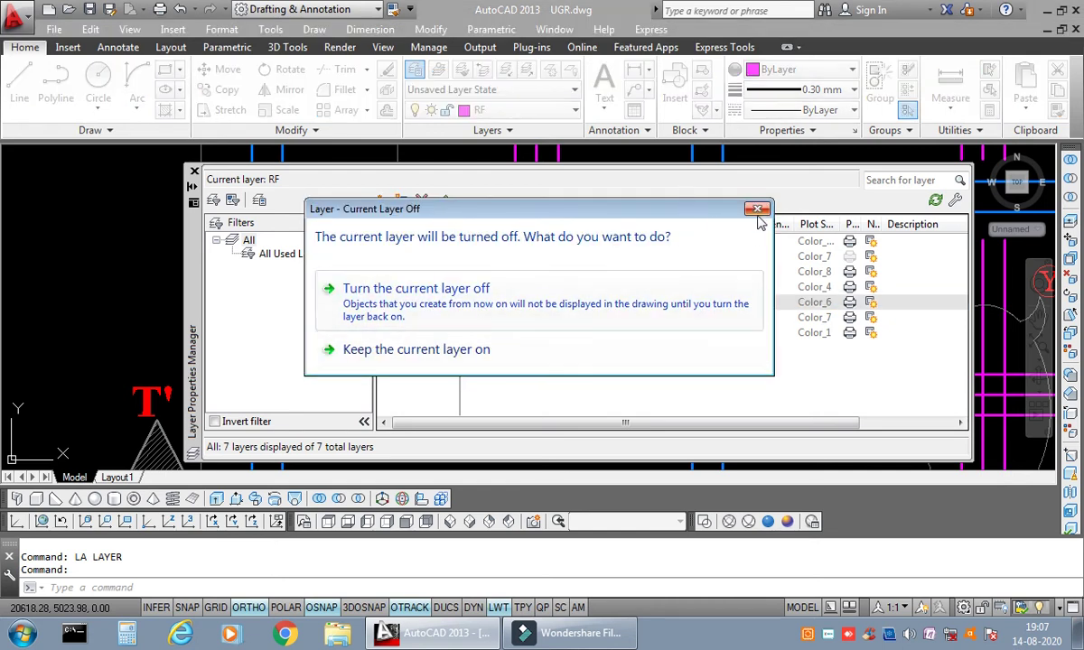
pyautogui.click(757, 210)
# Step: Make layer 0 current and turn the RF layer off
pyautogui.click(411, 241)
pyautogui.rightClick(425, 240)
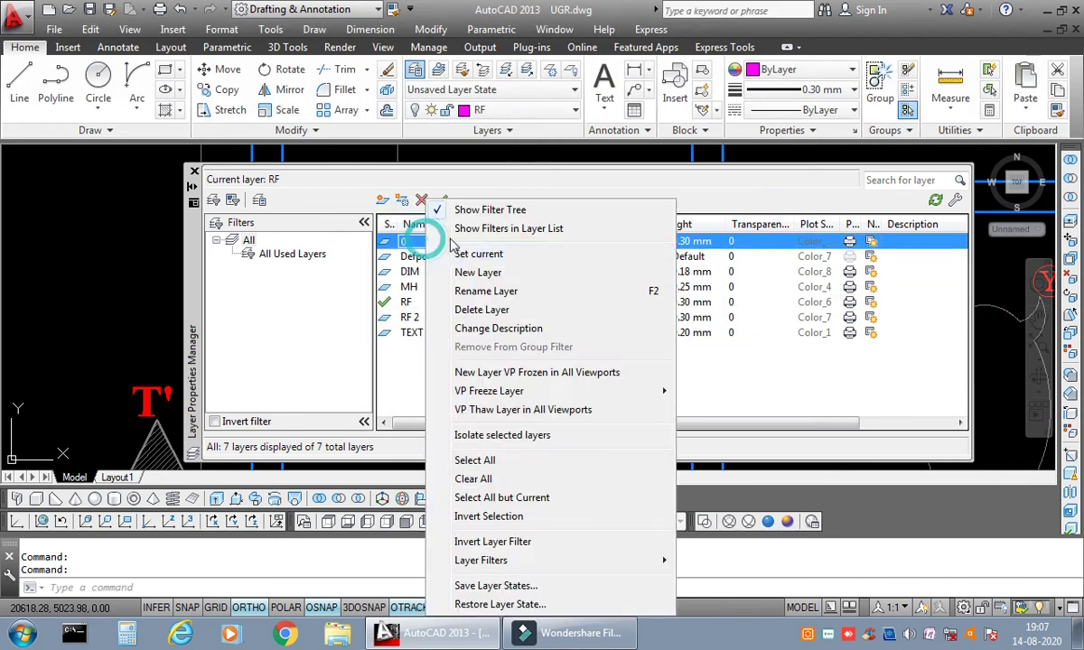
pyautogui.click(457, 254)
pyautogui.click(470, 304)
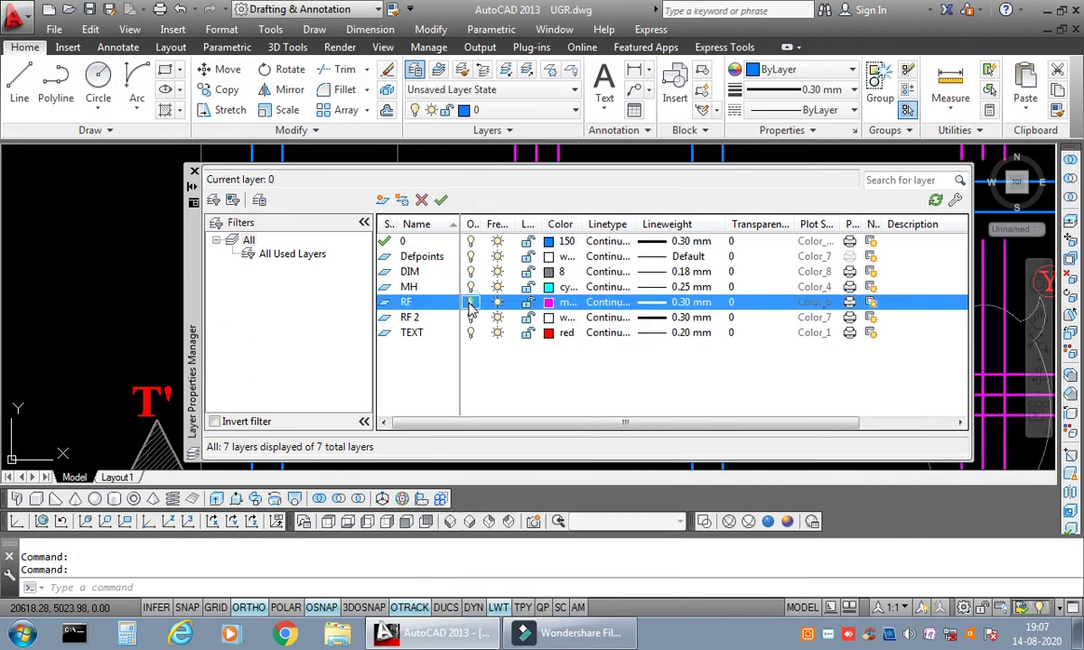
pyautogui.click(470, 303)
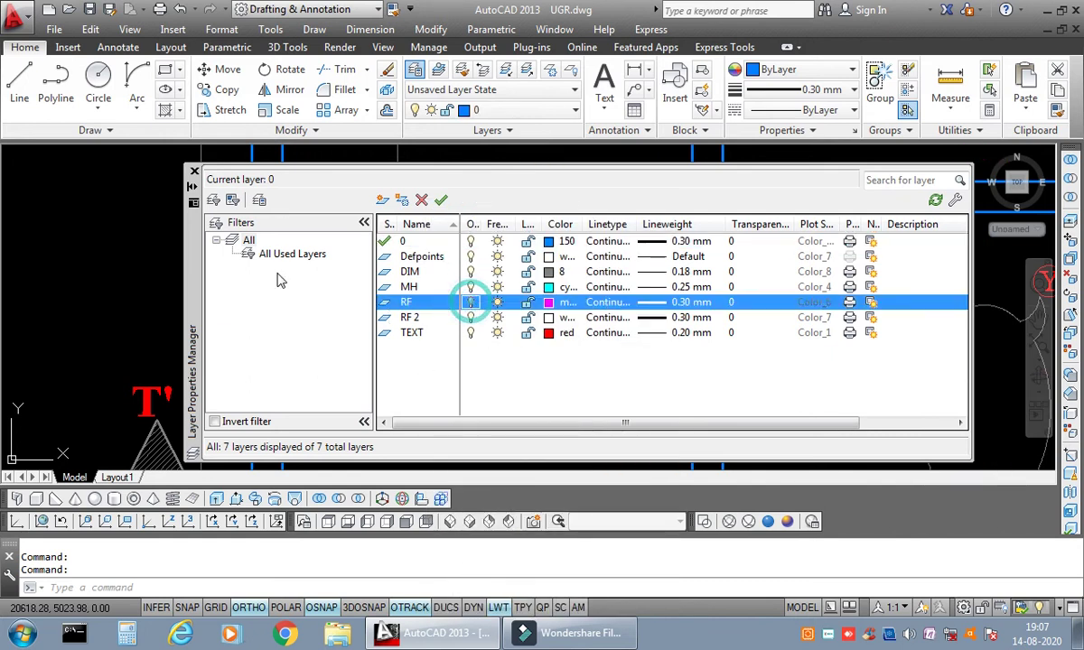
# Step: Close the layer manager and zoom to the white bars near T' to check the plan
pyautogui.click(194, 172)
pyautogui.scroll(-4, 406, 244)
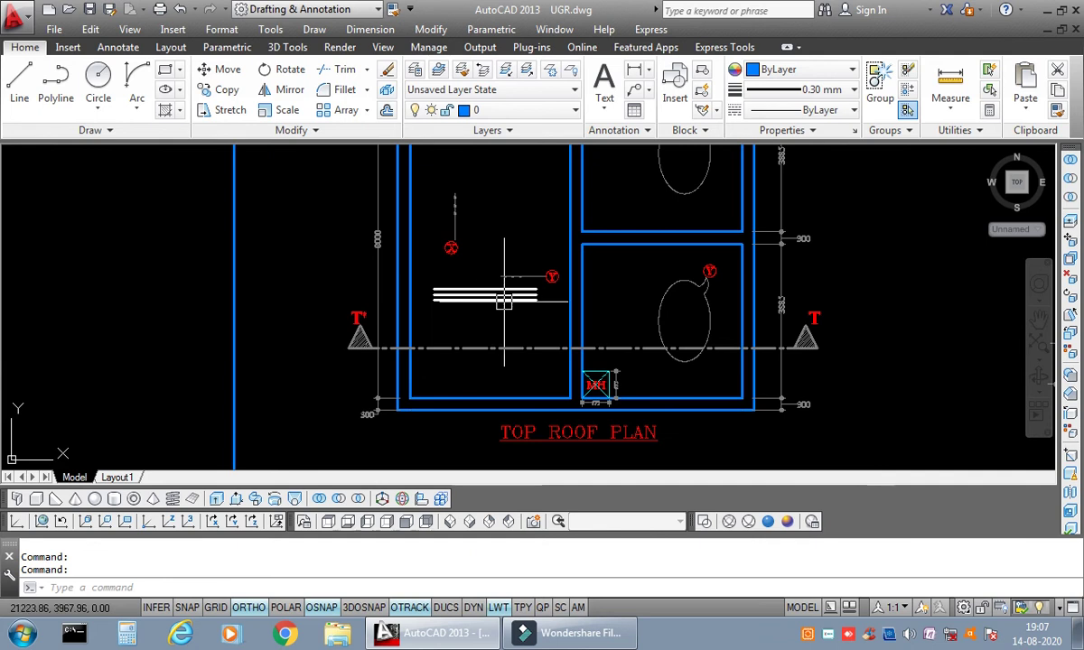
pyautogui.scroll(3, 398, 248)
pyautogui.scroll(-3, 524, 229)
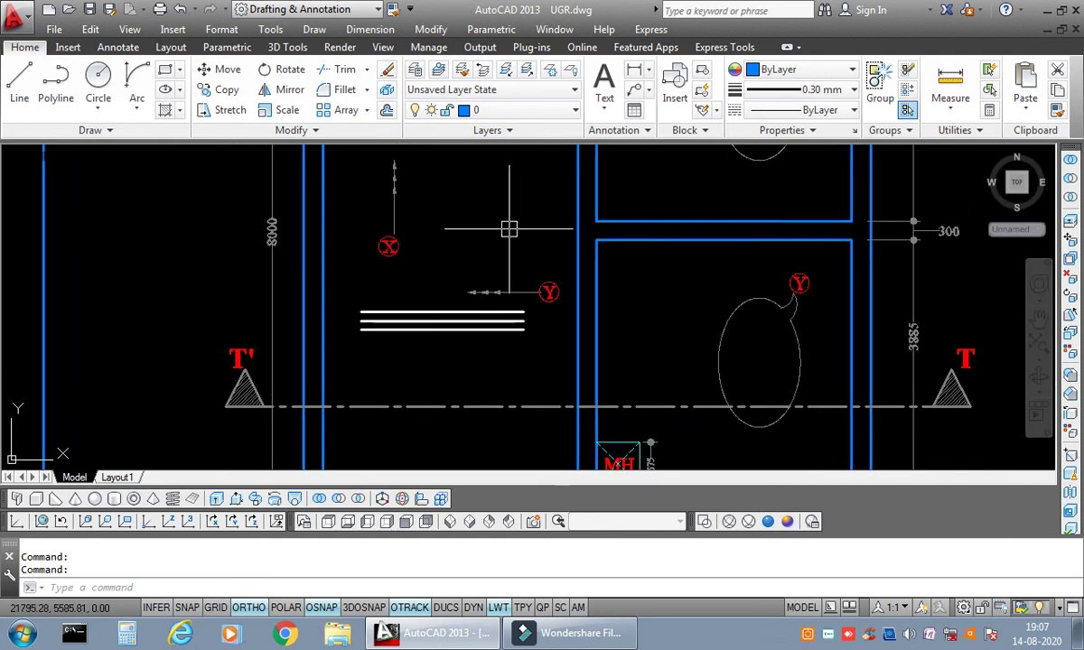
pyautogui.scroll(-4, 605, 266)
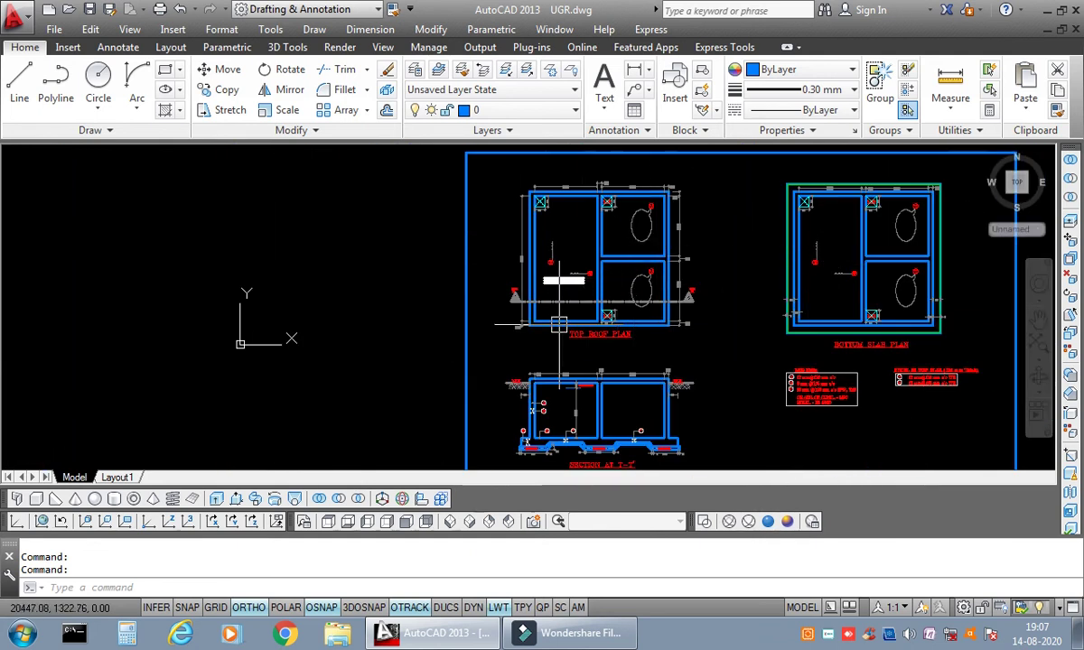
pyautogui.scroll(5, 576, 271)
pyautogui.moveTo(468, 343); pyautogui.dragTo(491, 375, button='middle')
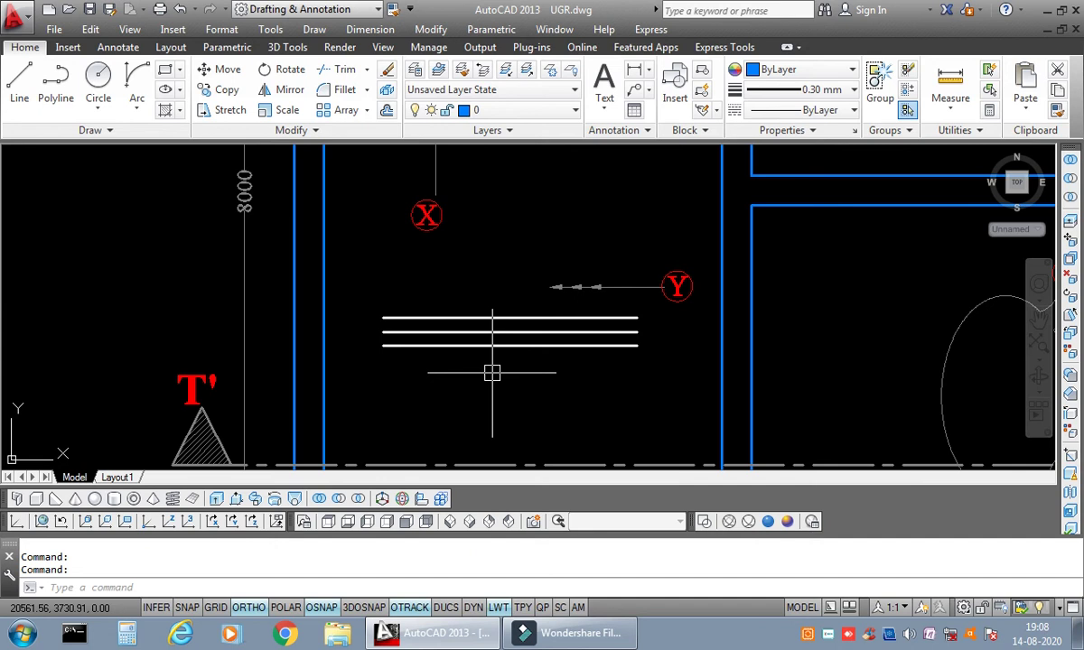
# Step: Freeze the RF layer in the Layer Properties Manager and close it
pyautogui.write('LA')
pyautogui.press('Return')
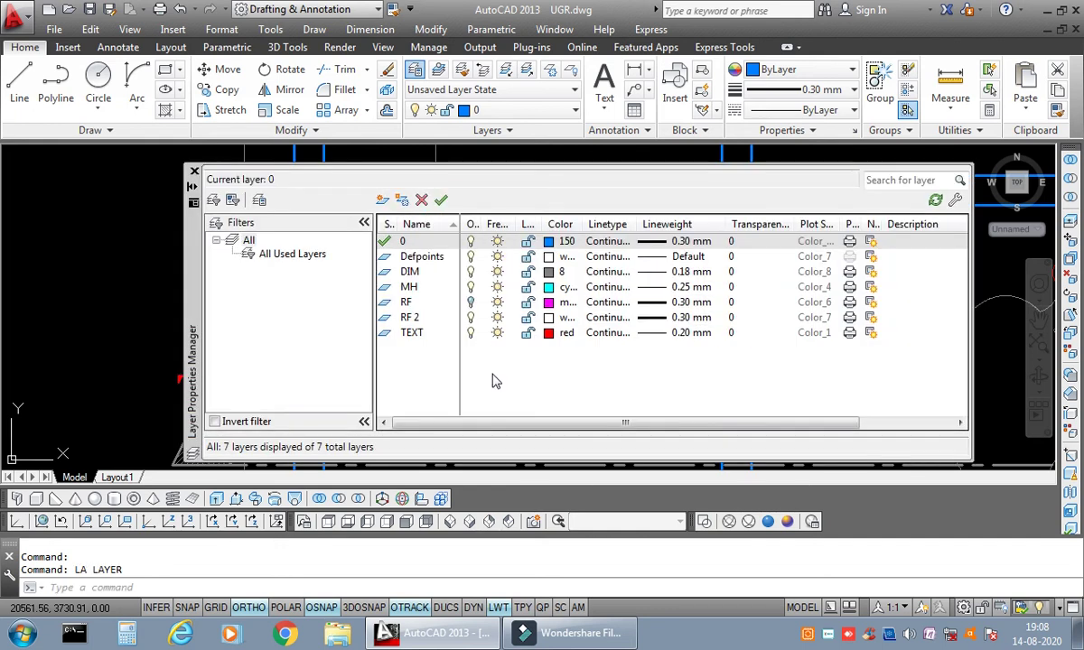
pyautogui.click(449, 302)
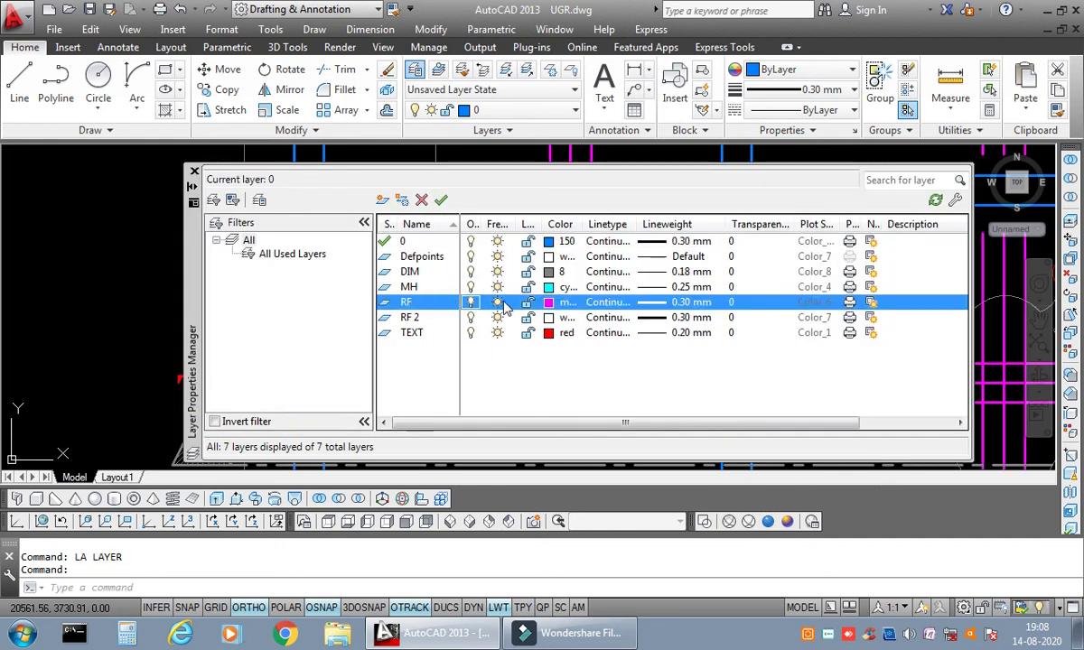
pyautogui.click(497, 303)
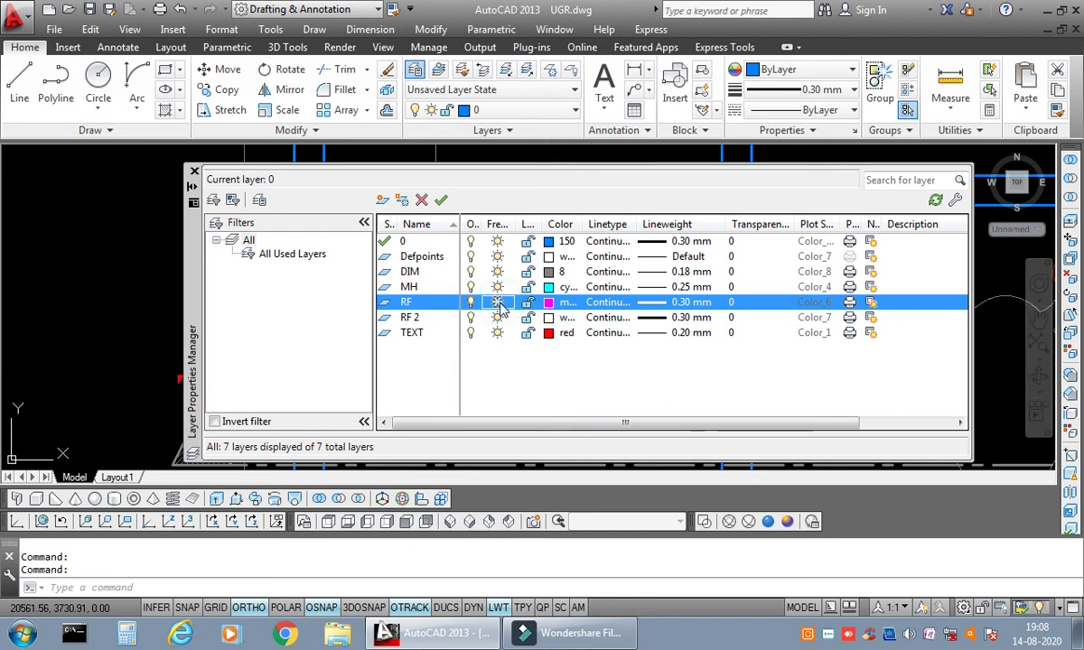
pyautogui.click(195, 172)
pyautogui.scroll(-2, 512, 338)
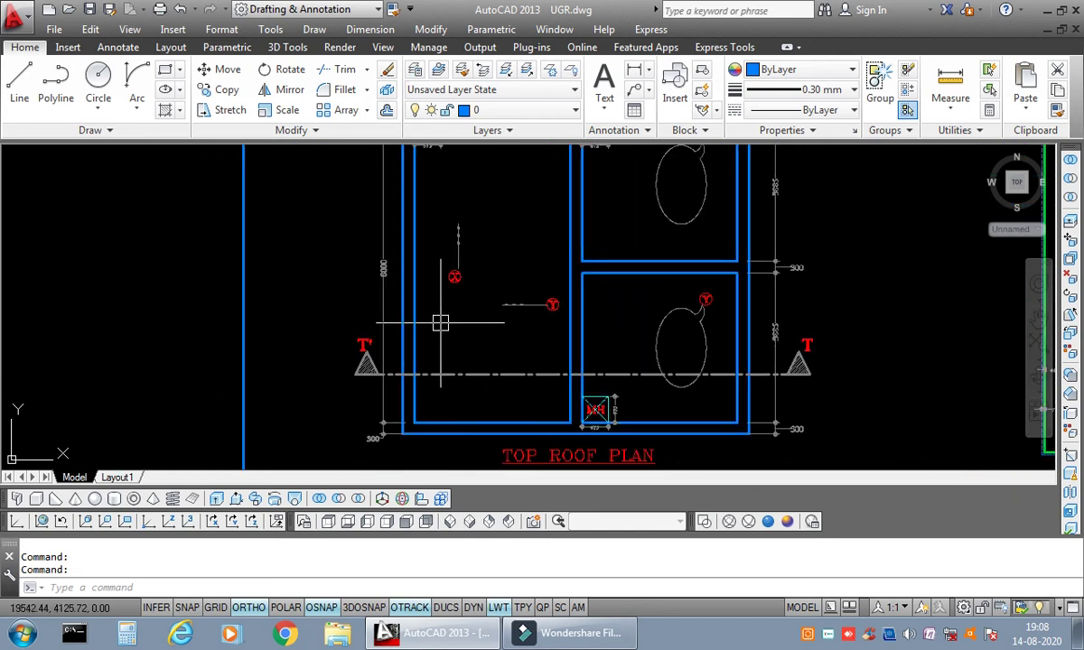
pyautogui.moveTo(498, 346); pyautogui.dragTo(470, 351, button='middle')
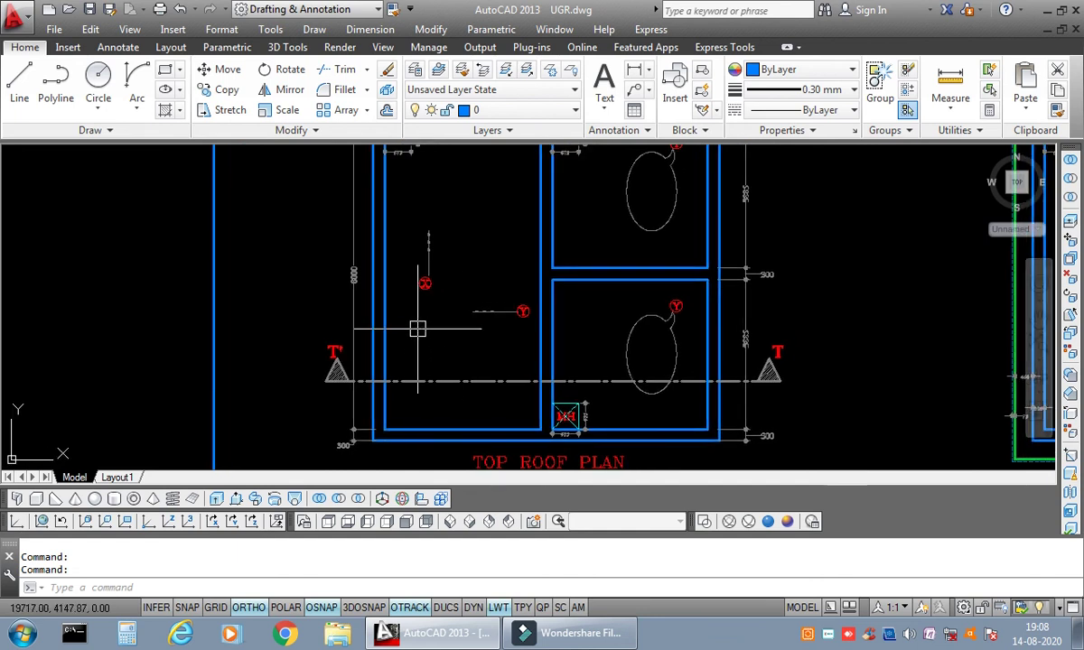
pyautogui.scroll(-3, 423, 330)
pyautogui.moveTo(612, 371); pyautogui.dragTo(622, 345, button='middle')
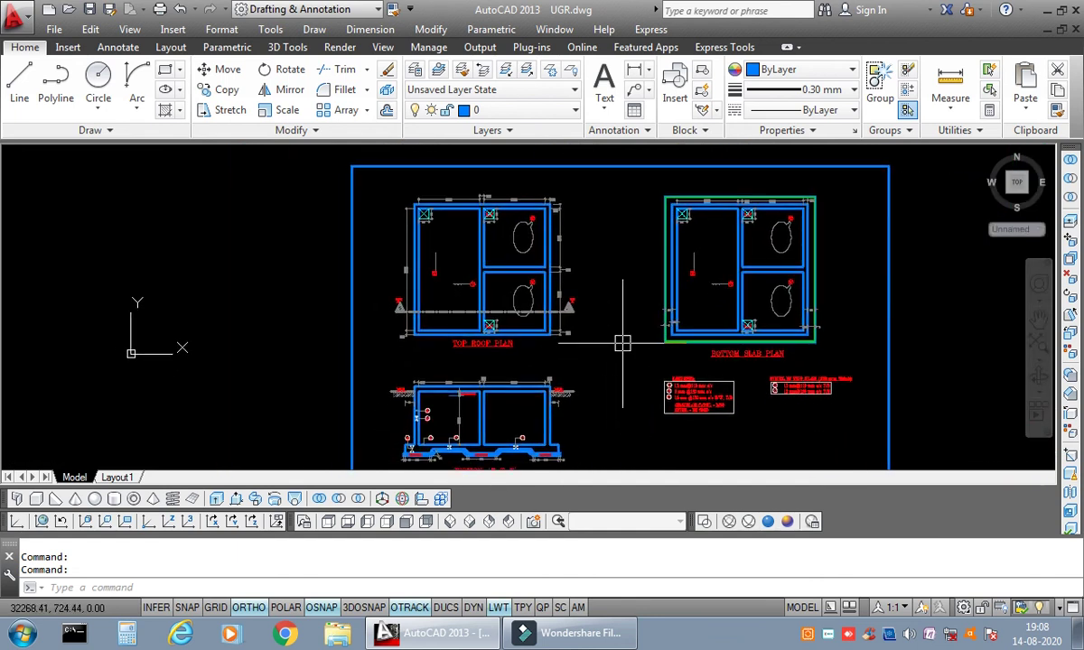
pyautogui.scroll(5, 436, 307)
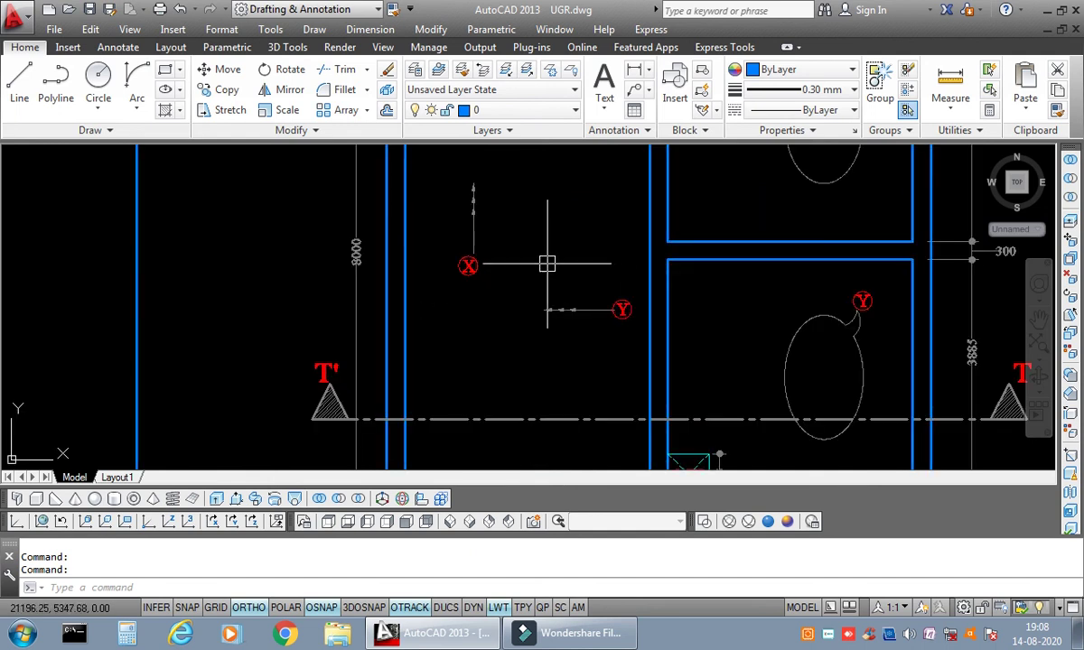
pyautogui.moveTo(552, 261); pyautogui.dragTo(525, 309, button='middle')
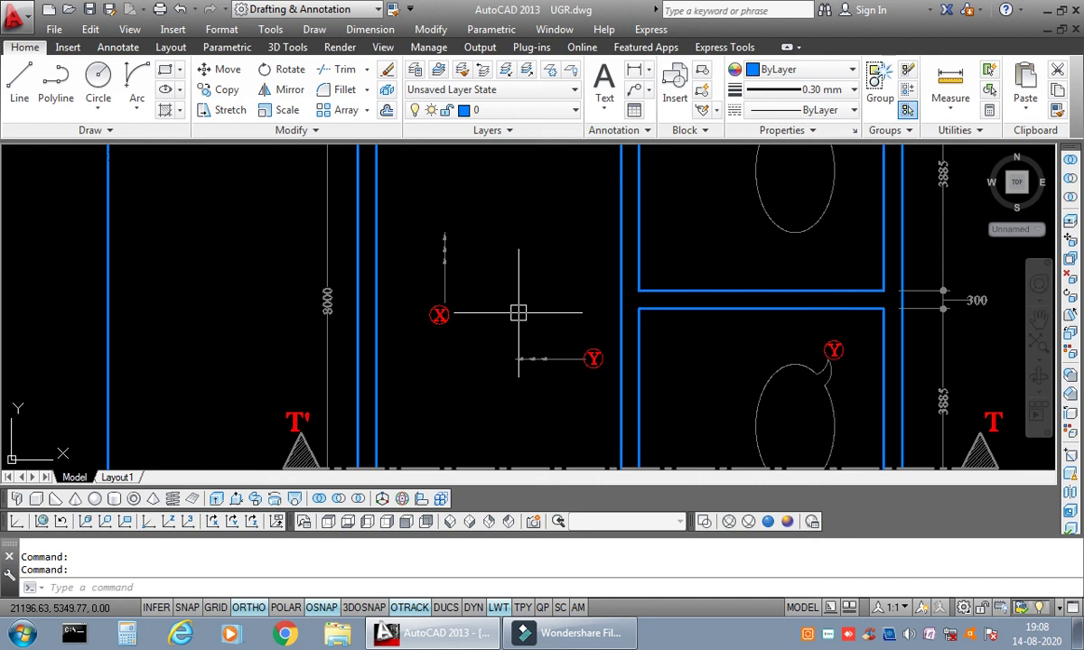
pyautogui.scroll(-3, 517, 313)
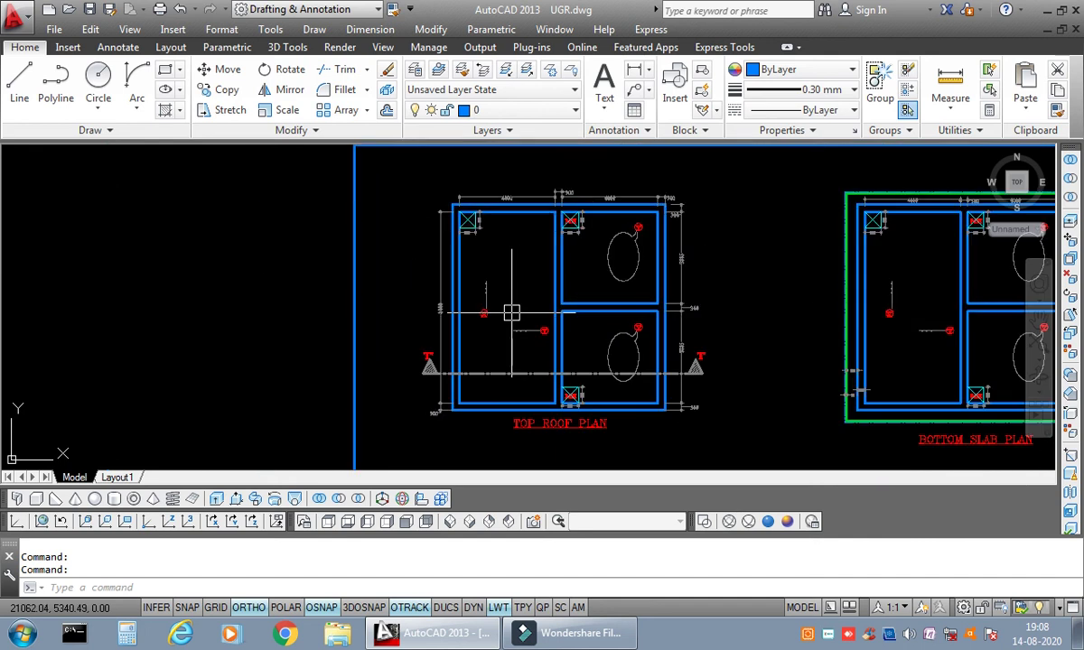
pyautogui.scroll(3, 551, 261)
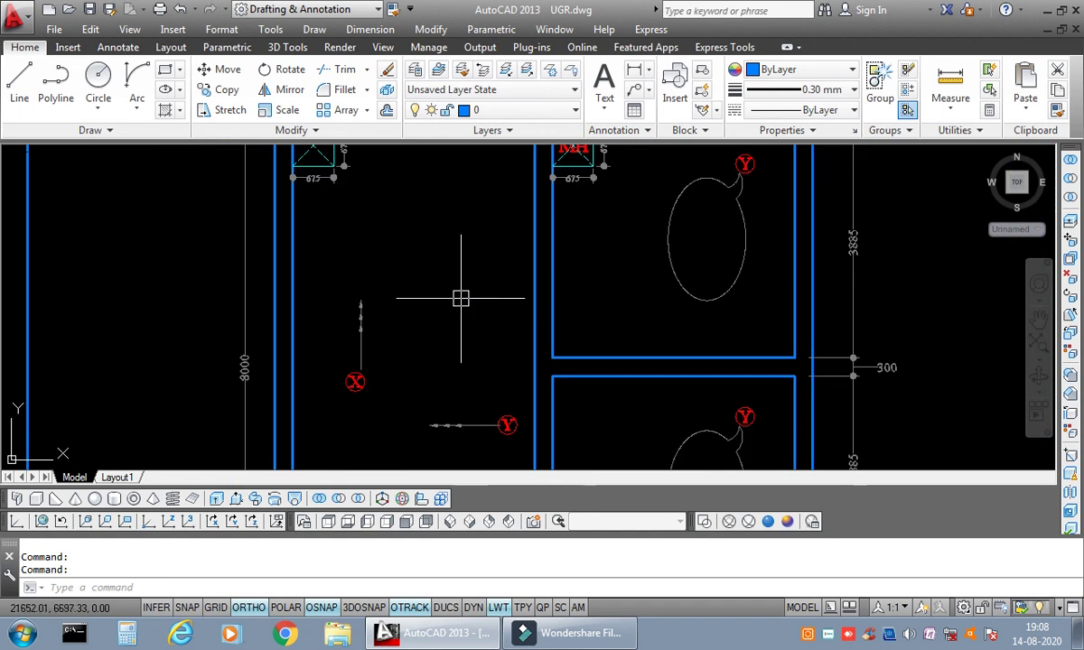
pyautogui.scroll(-2, 459, 299)
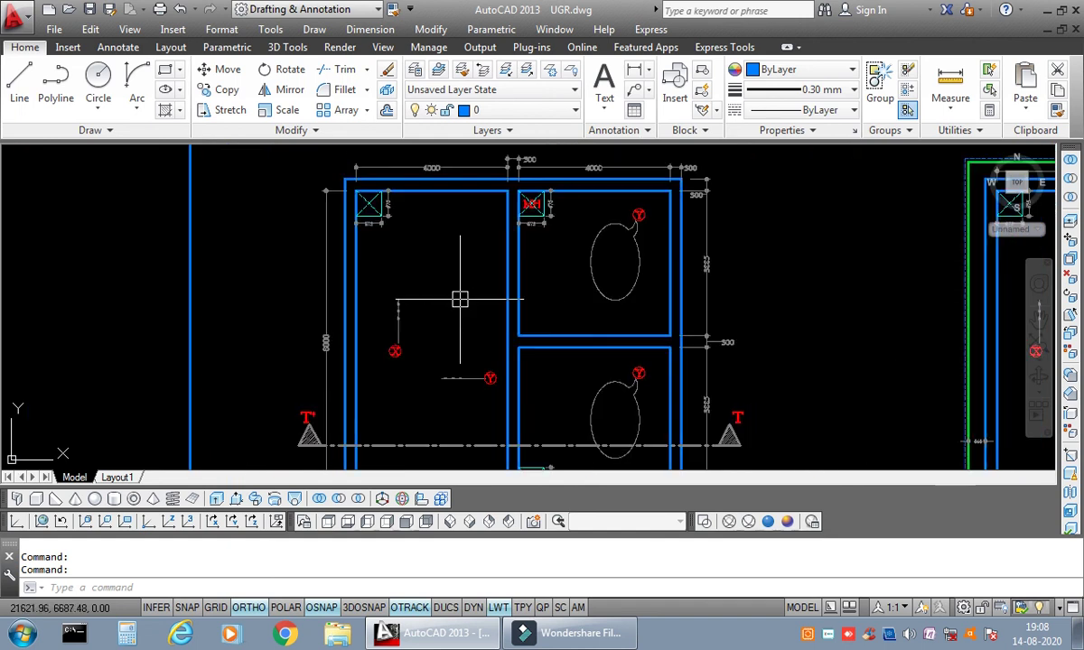
pyautogui.scroll(-5, 459, 299)
pyautogui.moveTo(367, 294); pyautogui.dragTo(375, 253, button='middle')
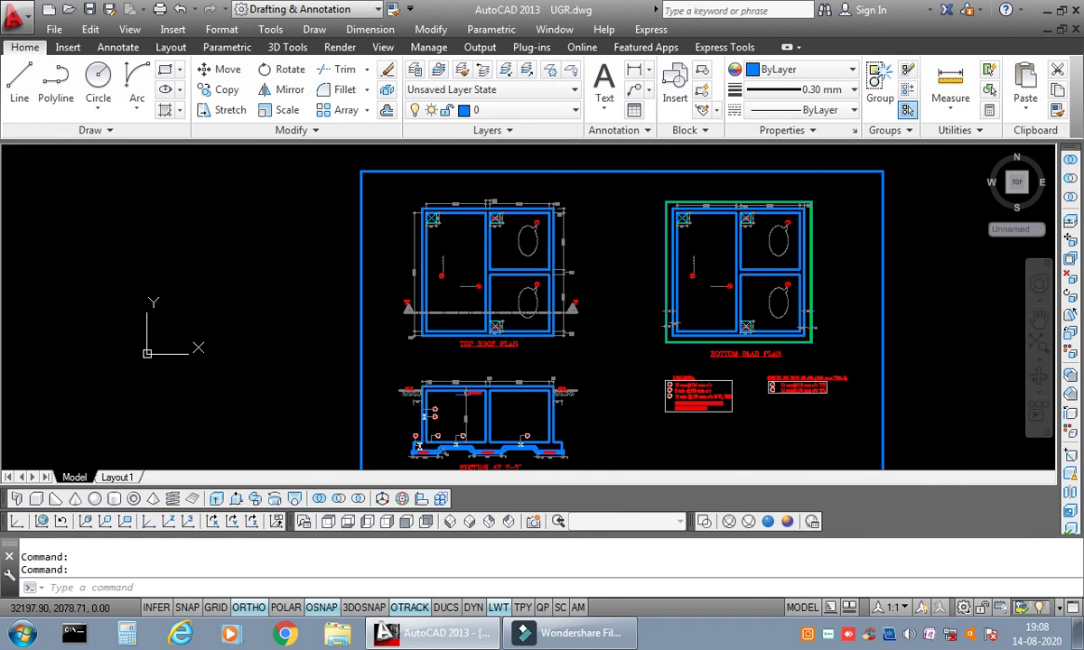
pyautogui.scroll(4, 411, 257)
pyautogui.moveTo(538, 274)
pyautogui.mouseDown(button='middle')
pyautogui.moveTo(479, 334)
pyautogui.moveTo(481, 352)
pyautogui.mouseUp(button='middle')
pyautogui.scroll(4, 481, 310)
pyautogui.scroll(-4, 481, 309)
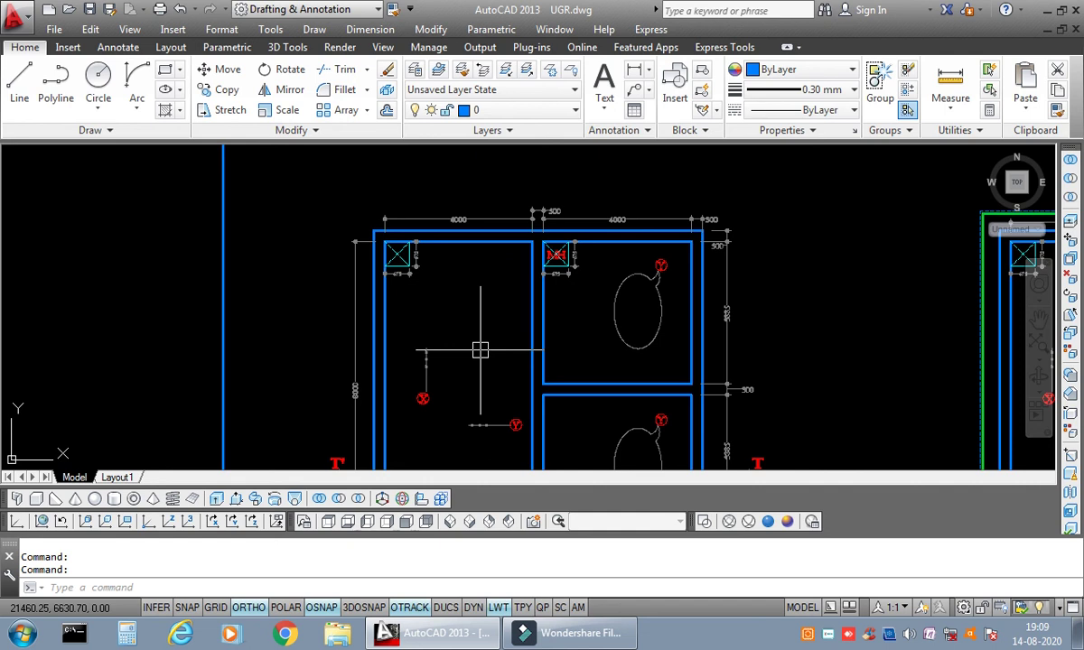
pyautogui.rightClick(834, 636)
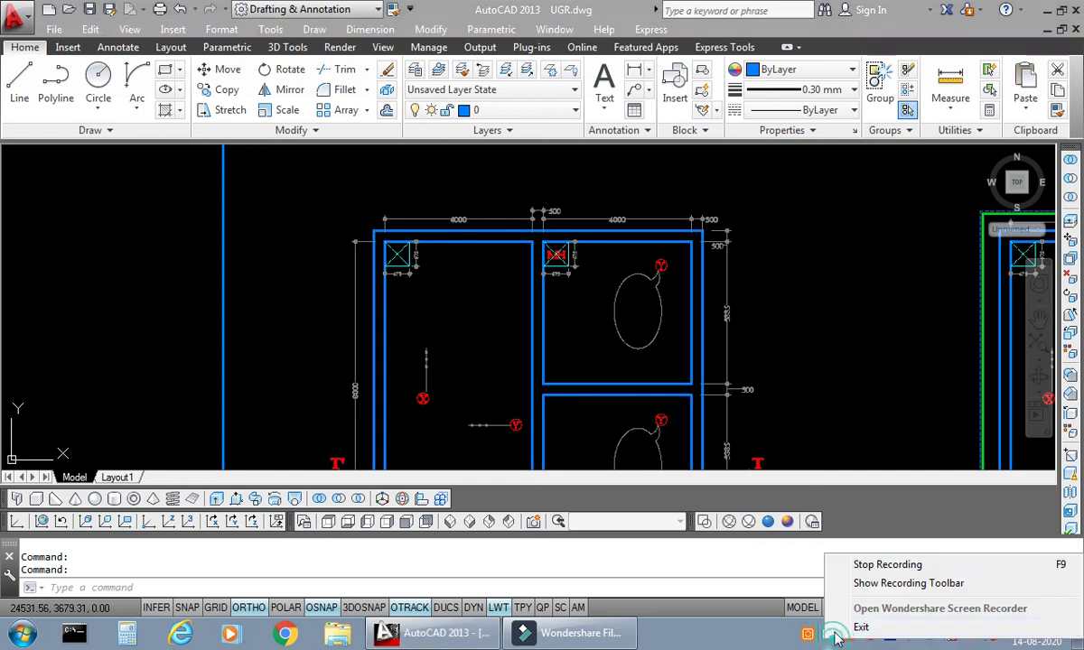